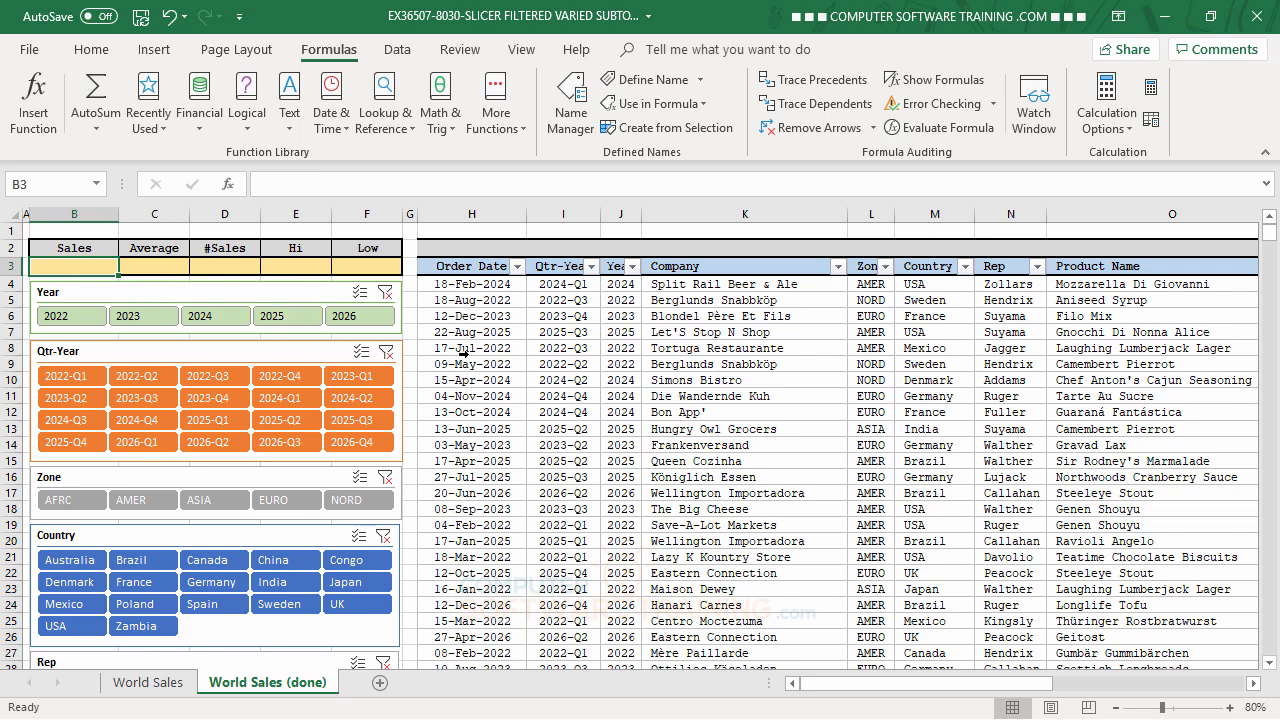
drag(936, 688, 860, 700)
drag(897, 688, 1034, 686)
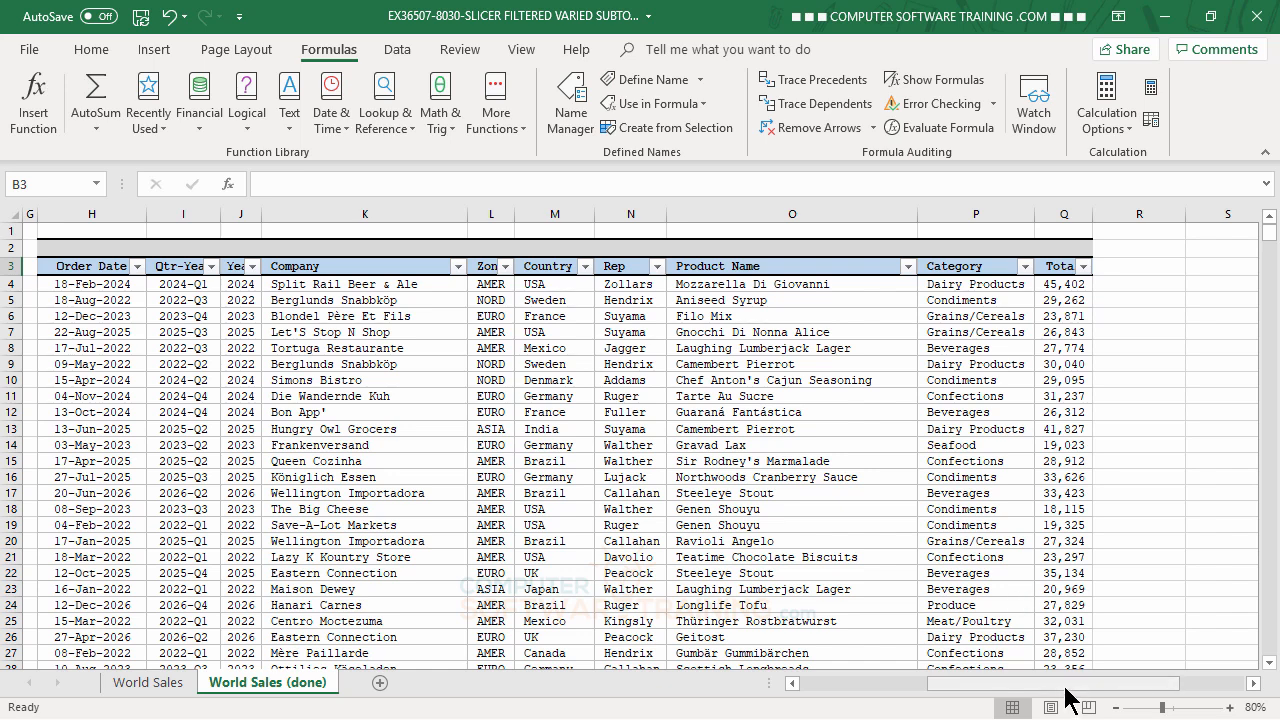
drag(1068, 686, 770, 686)
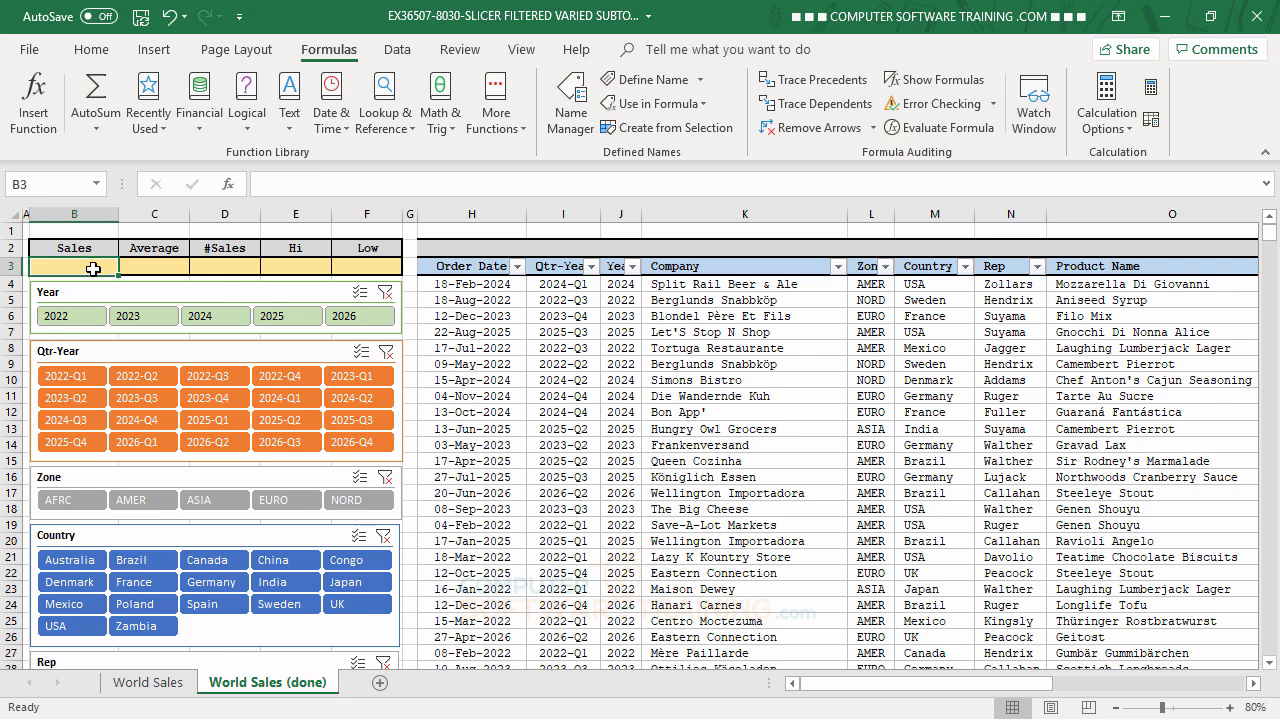
- Enter =SUBTOTAL(9,TOTAL[Total]) in the Sales cell B3 to sum the table's Total column
text(=)
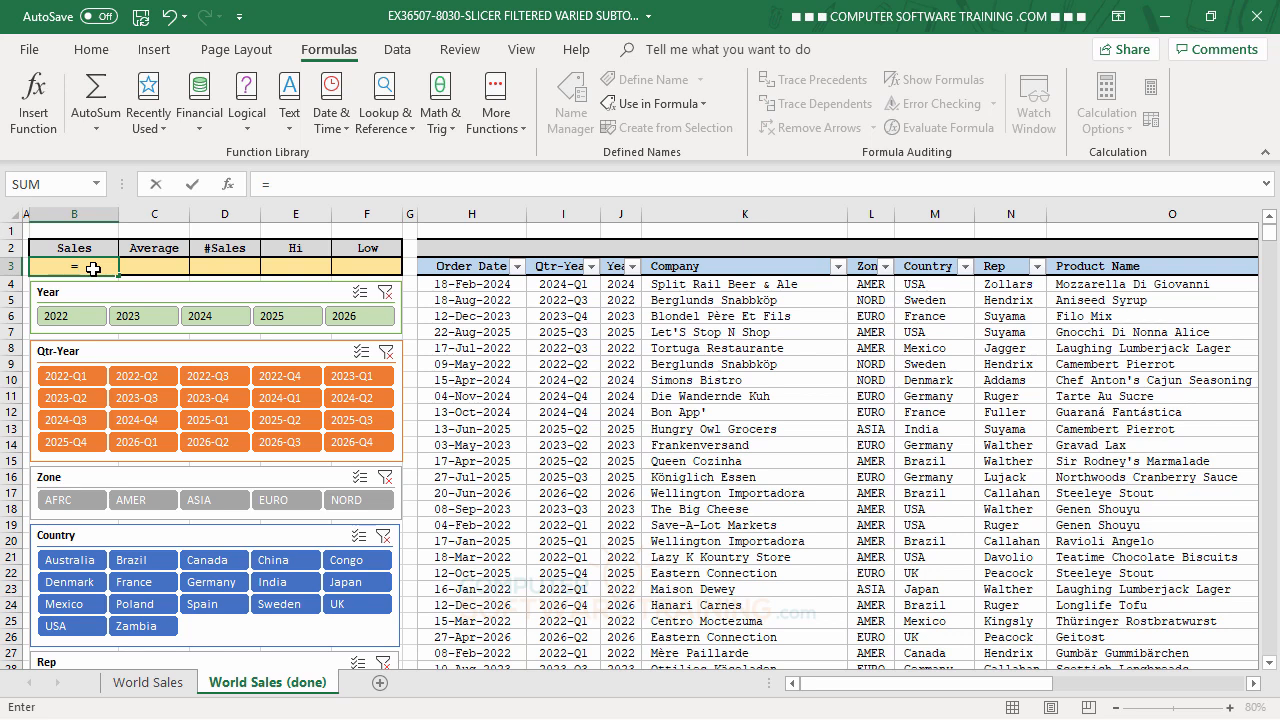
text(sub)
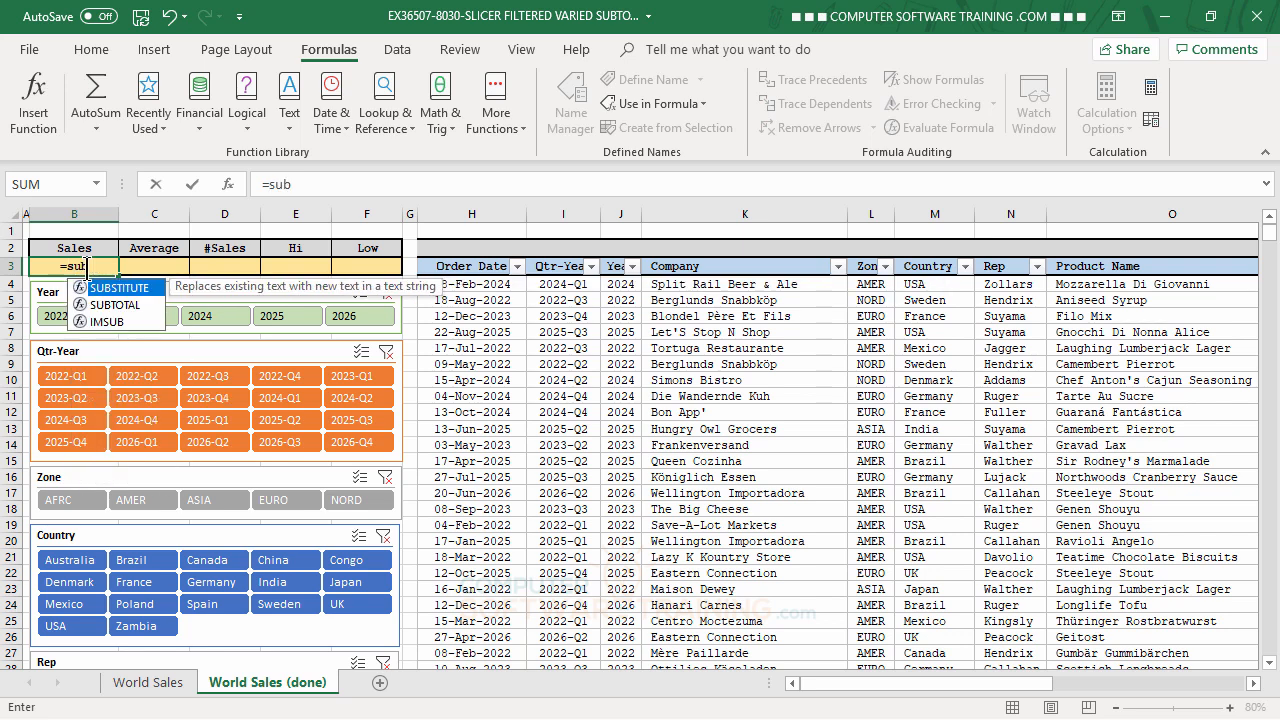
double_click(118, 305)
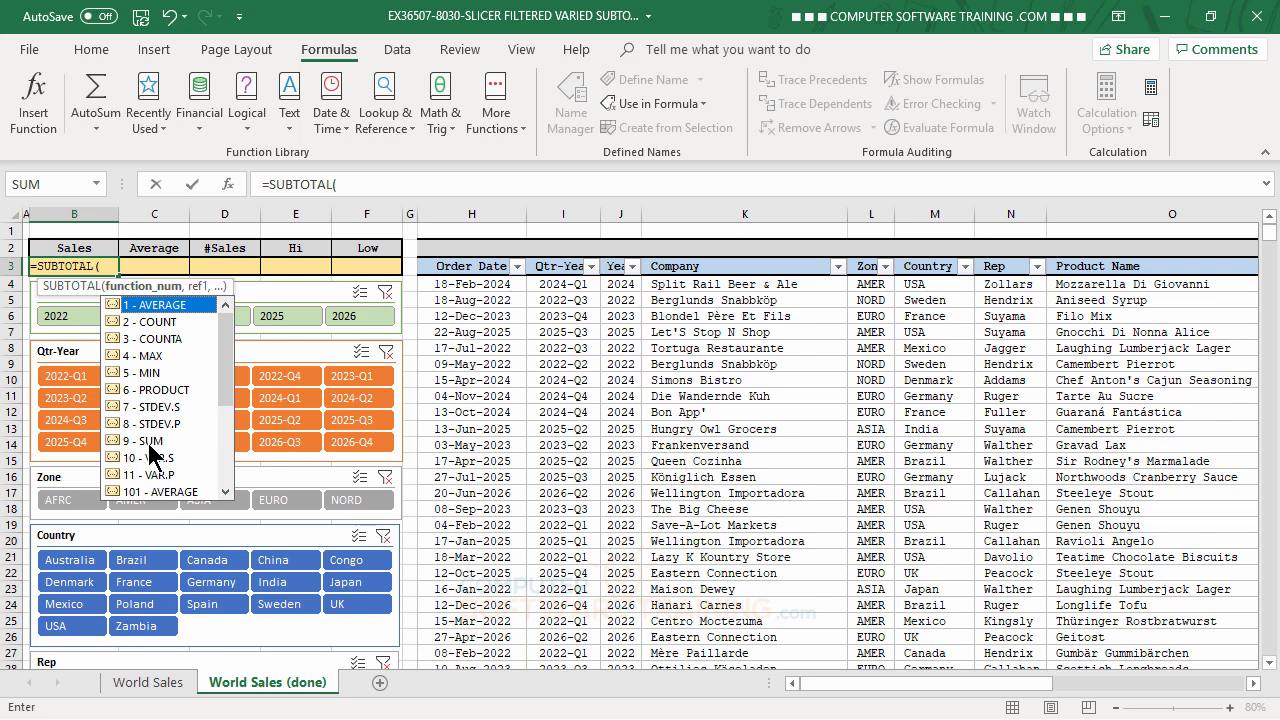
double_click(150, 441)
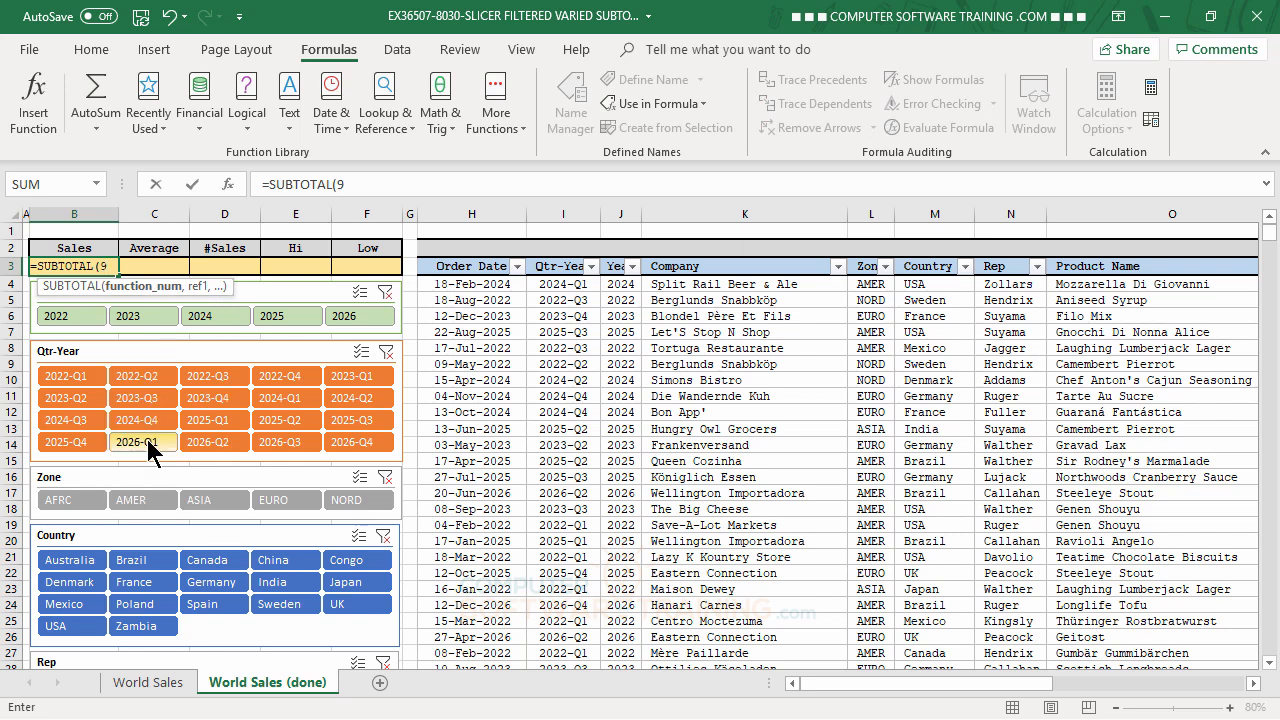
text(,)
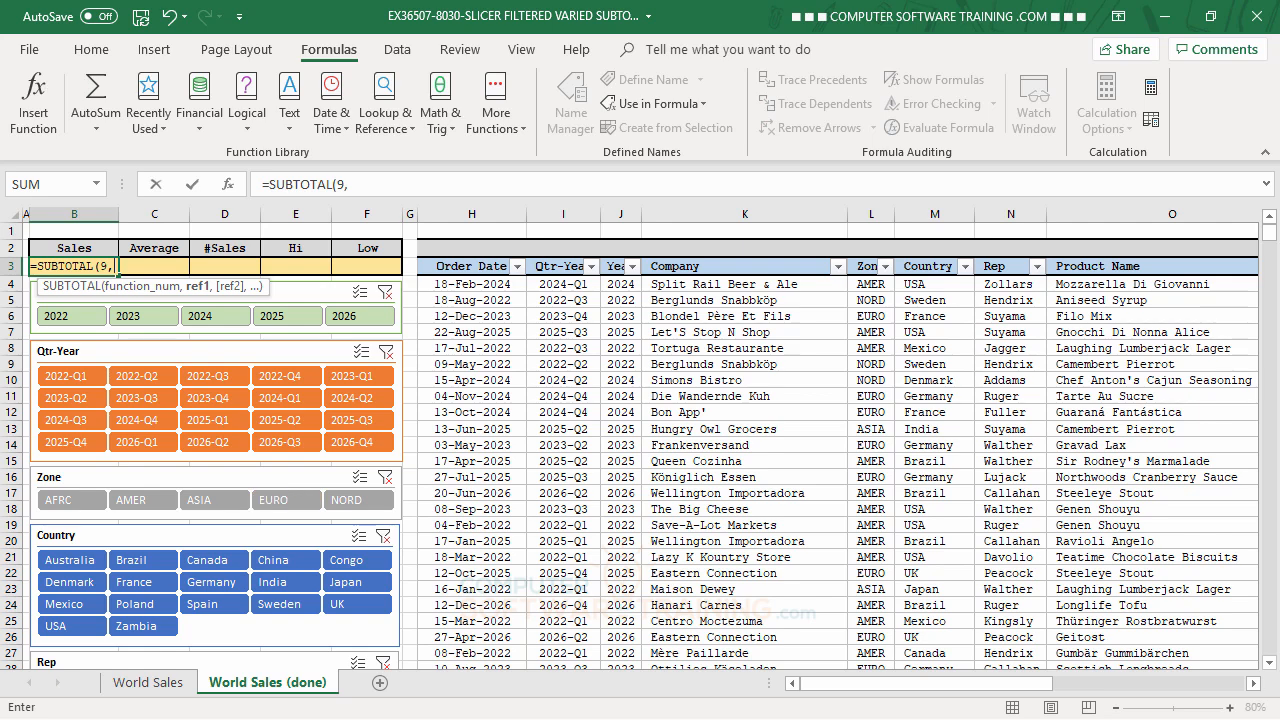
click(1254, 684)
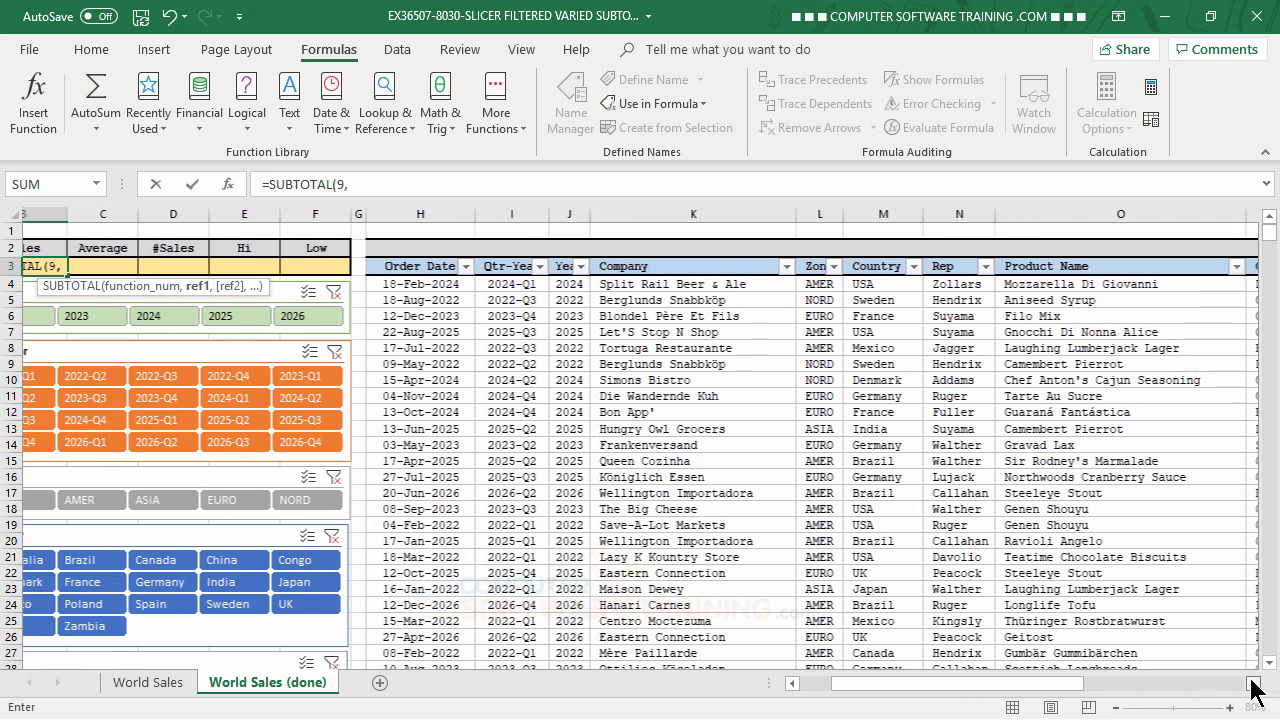
click(1254, 684)
click(1055, 284)
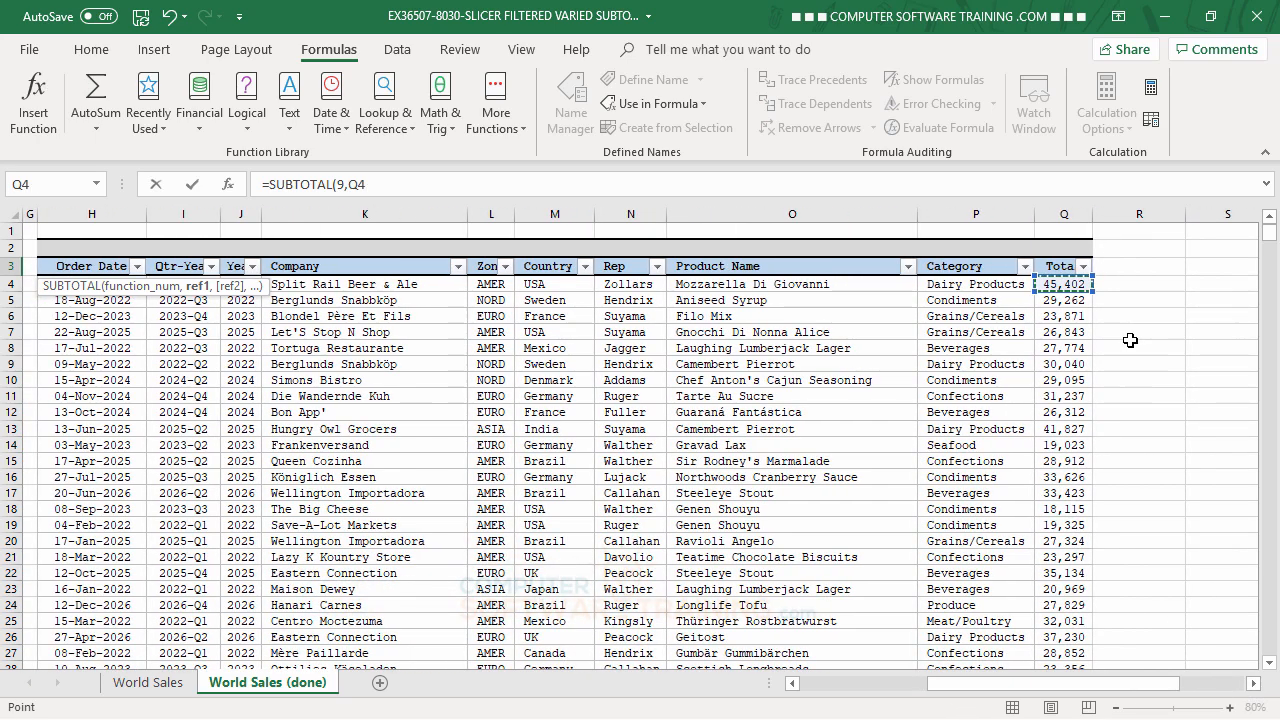
key(ctrl+shift+Down)
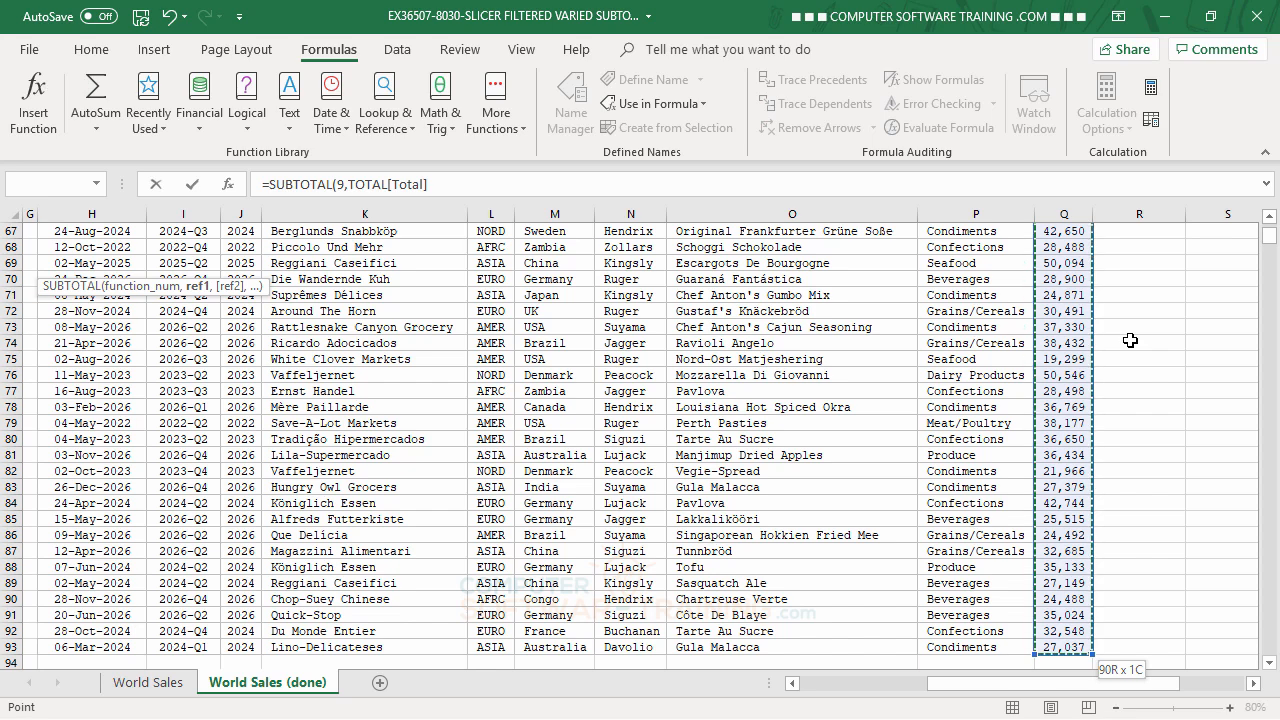
key(Escape)
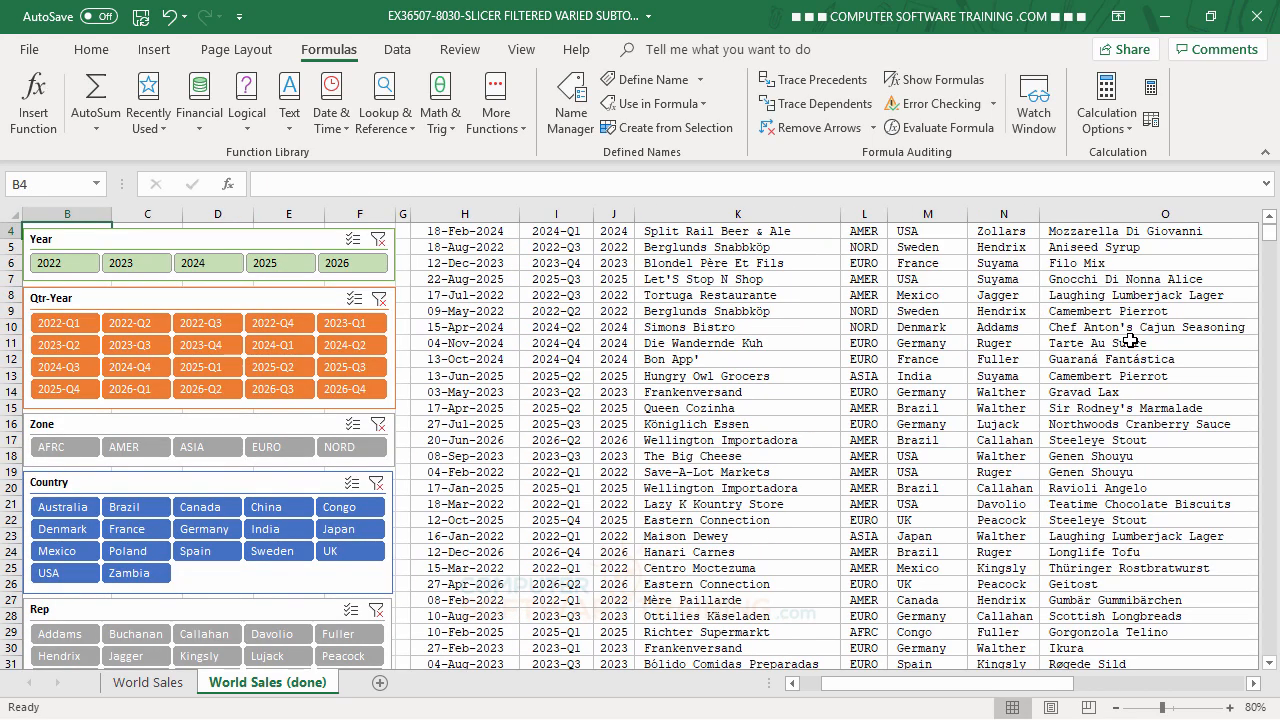
scroll(1100, 320, up, 1)
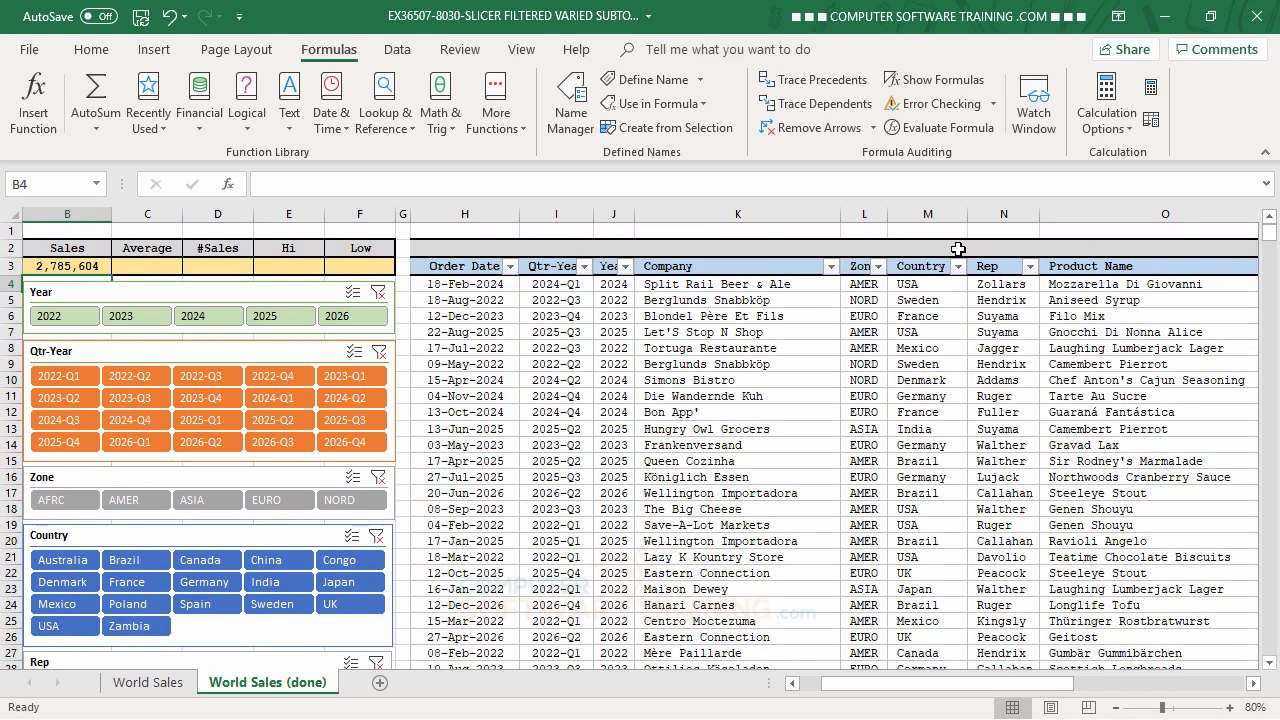
- Enter =SUBTOTAL(1,TOTAL[Total]) in the Average cell C3 to average the table's Total column
click(148, 266)
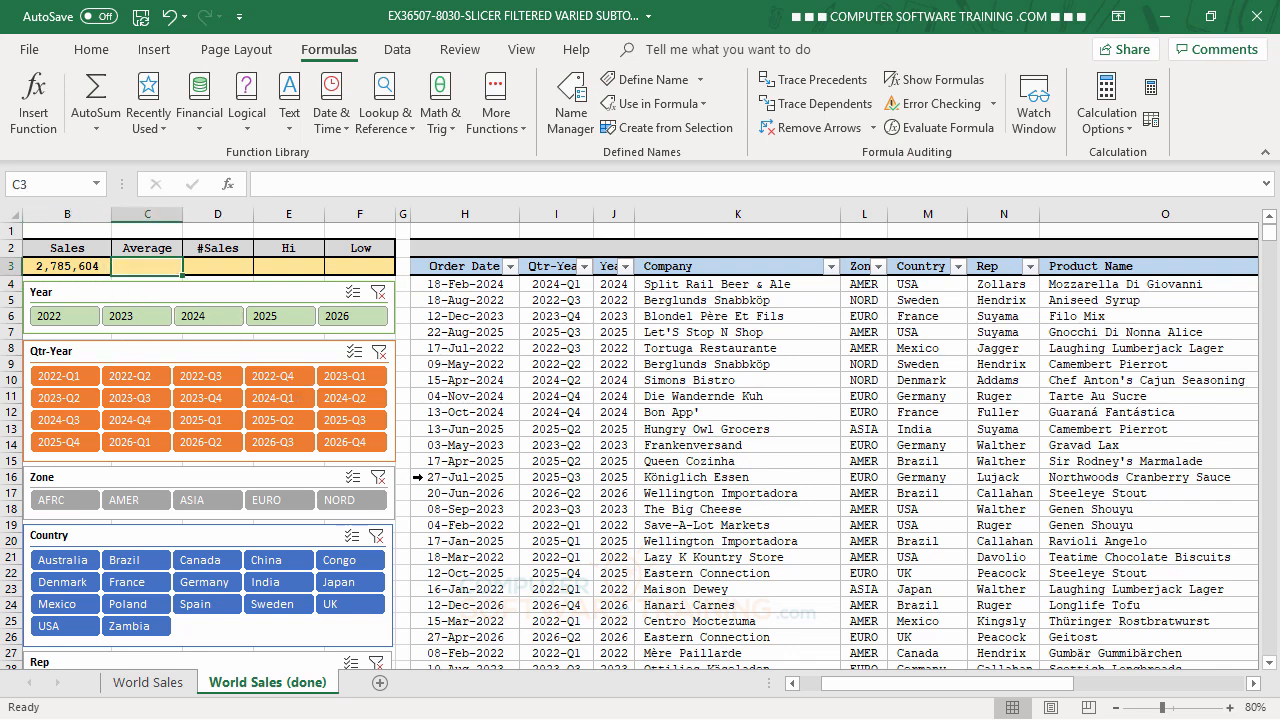
text(=sub)
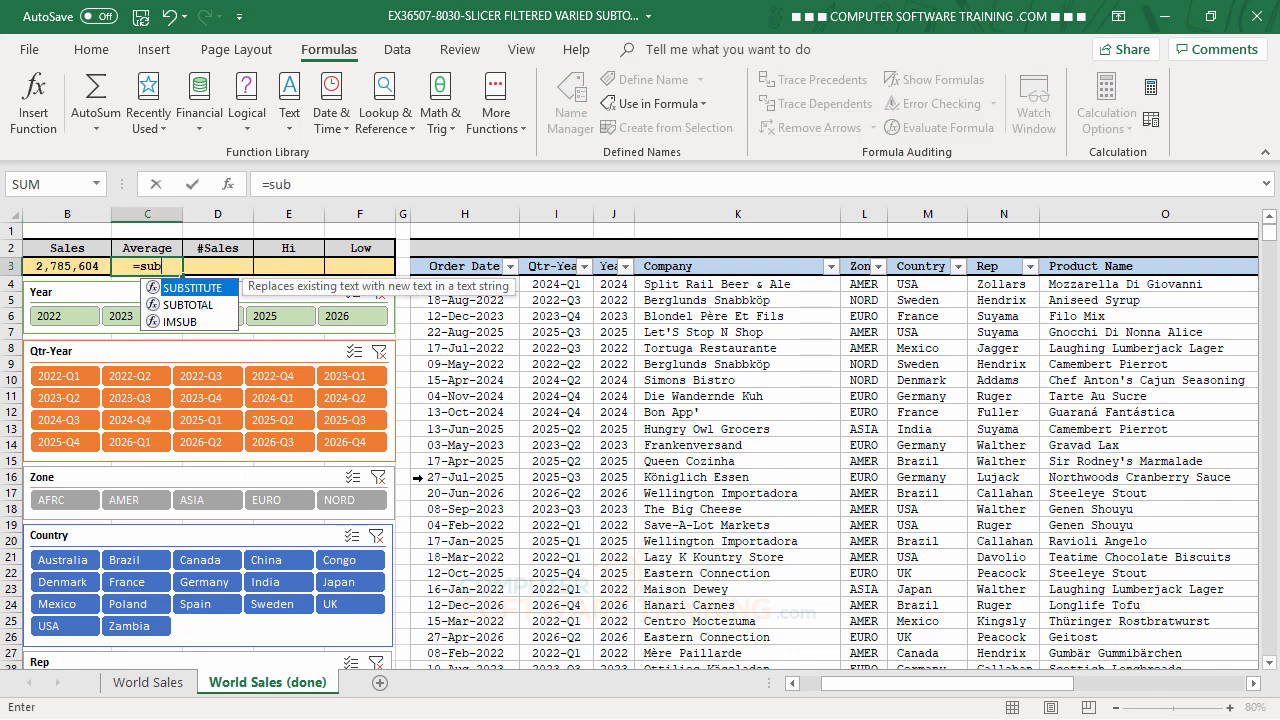
double_click(196, 305)
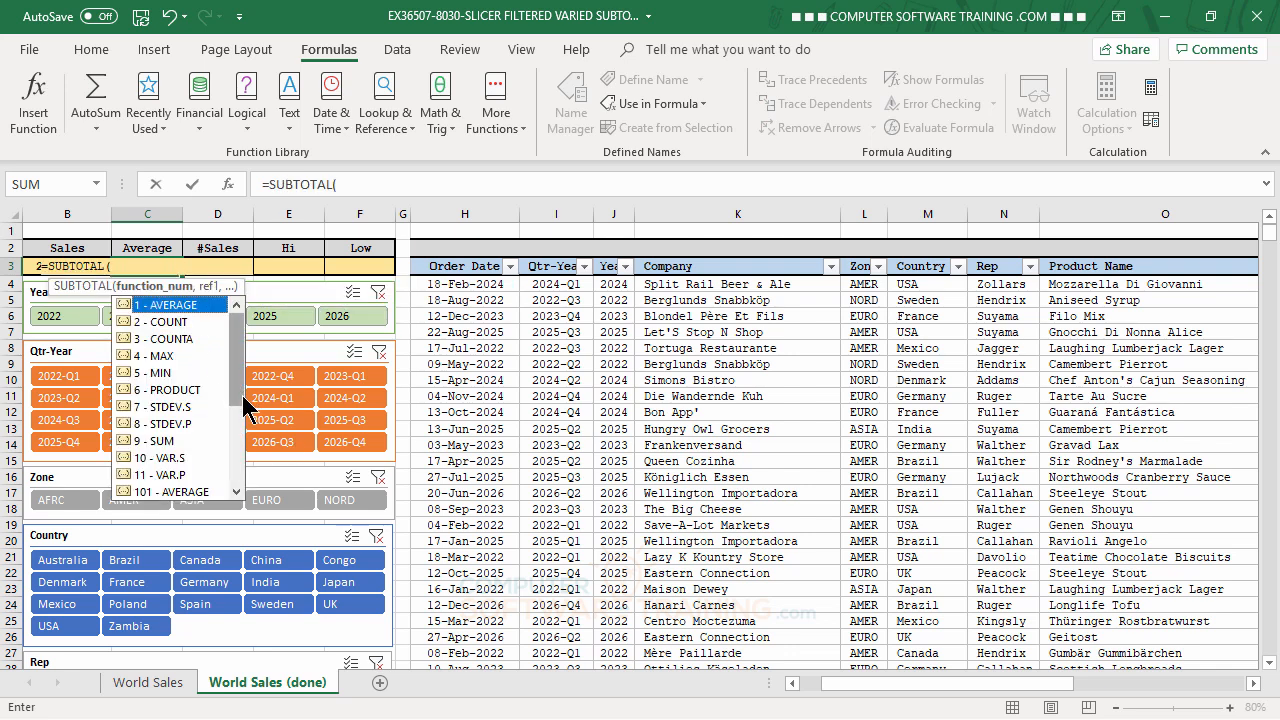
double_click(168, 306)
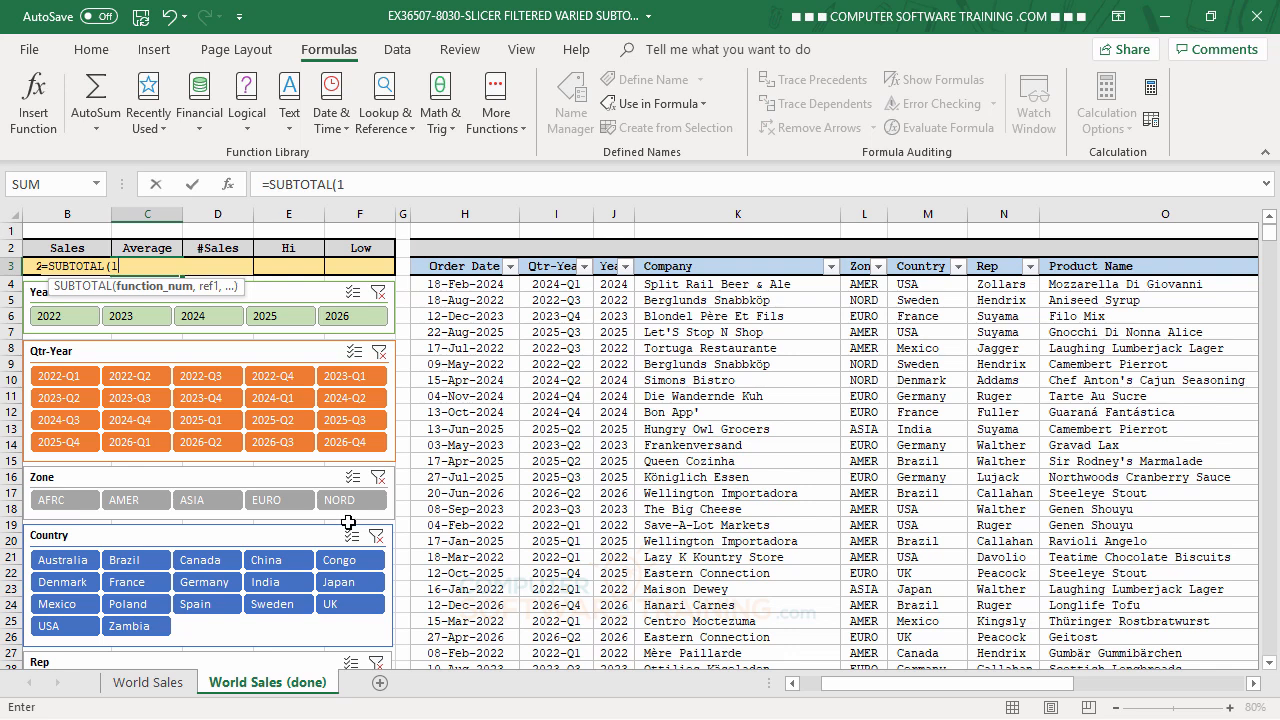
text(,)
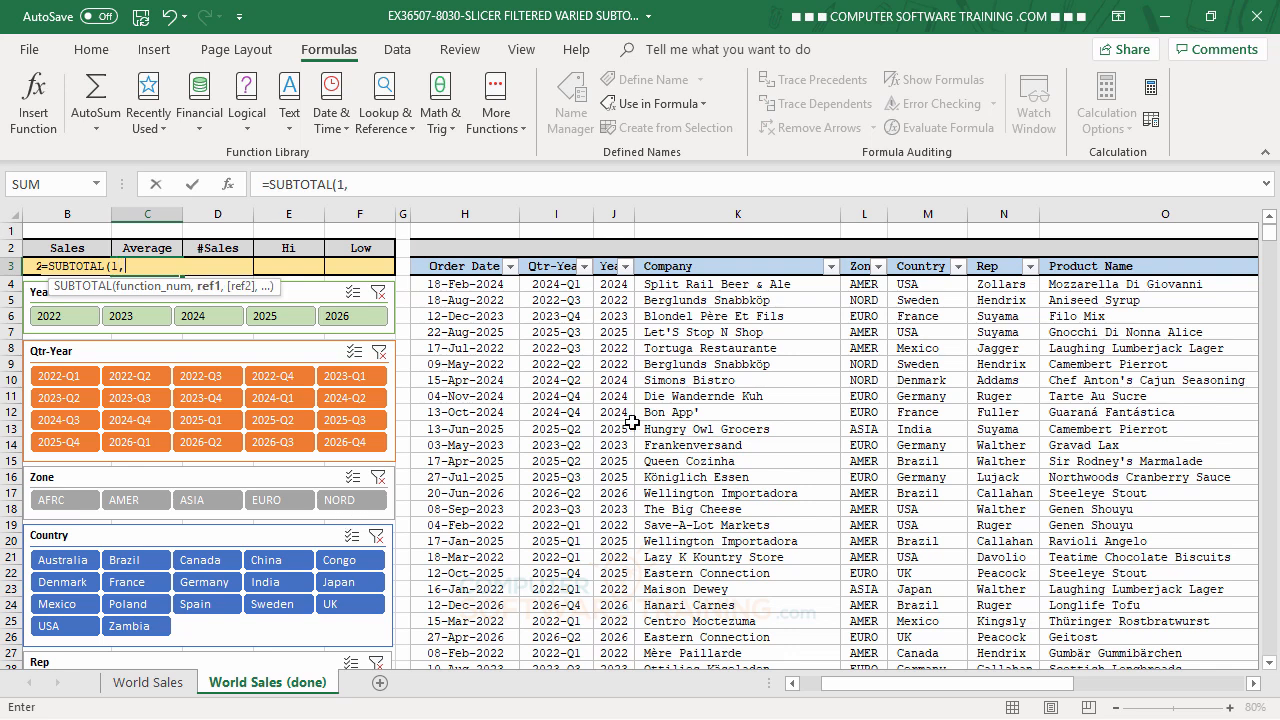
click(1253, 683)
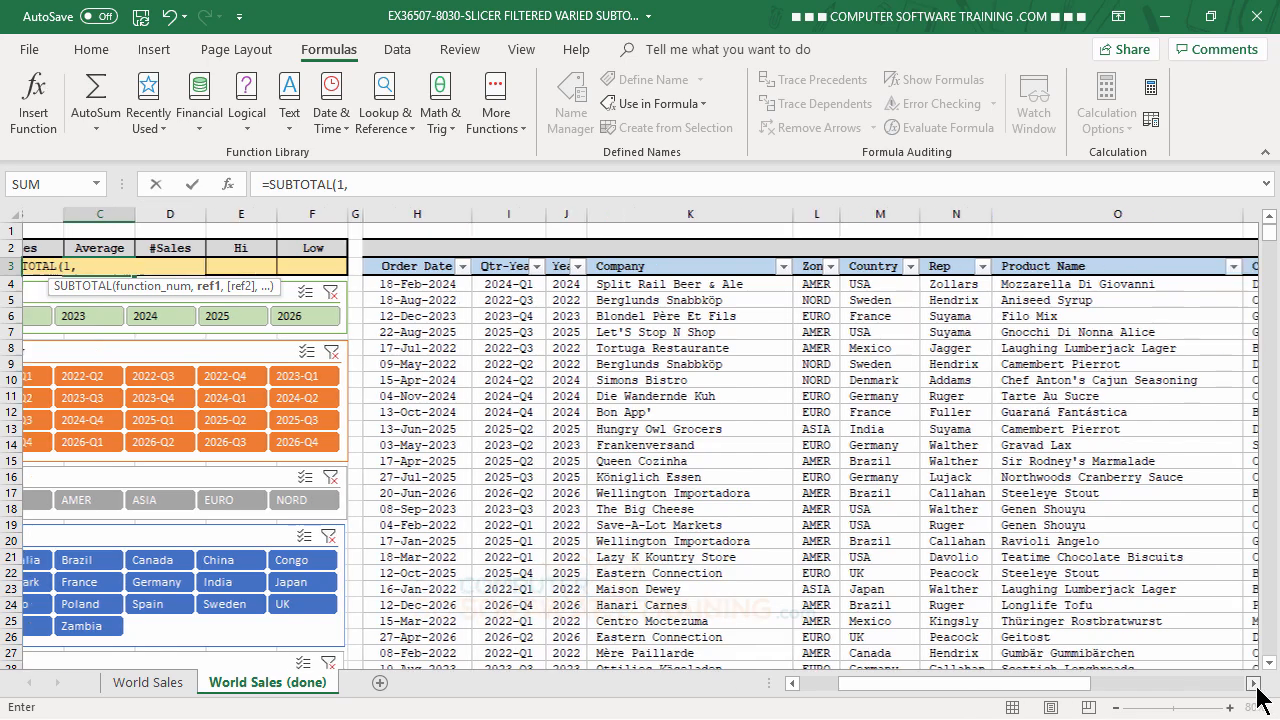
click(1057, 286)
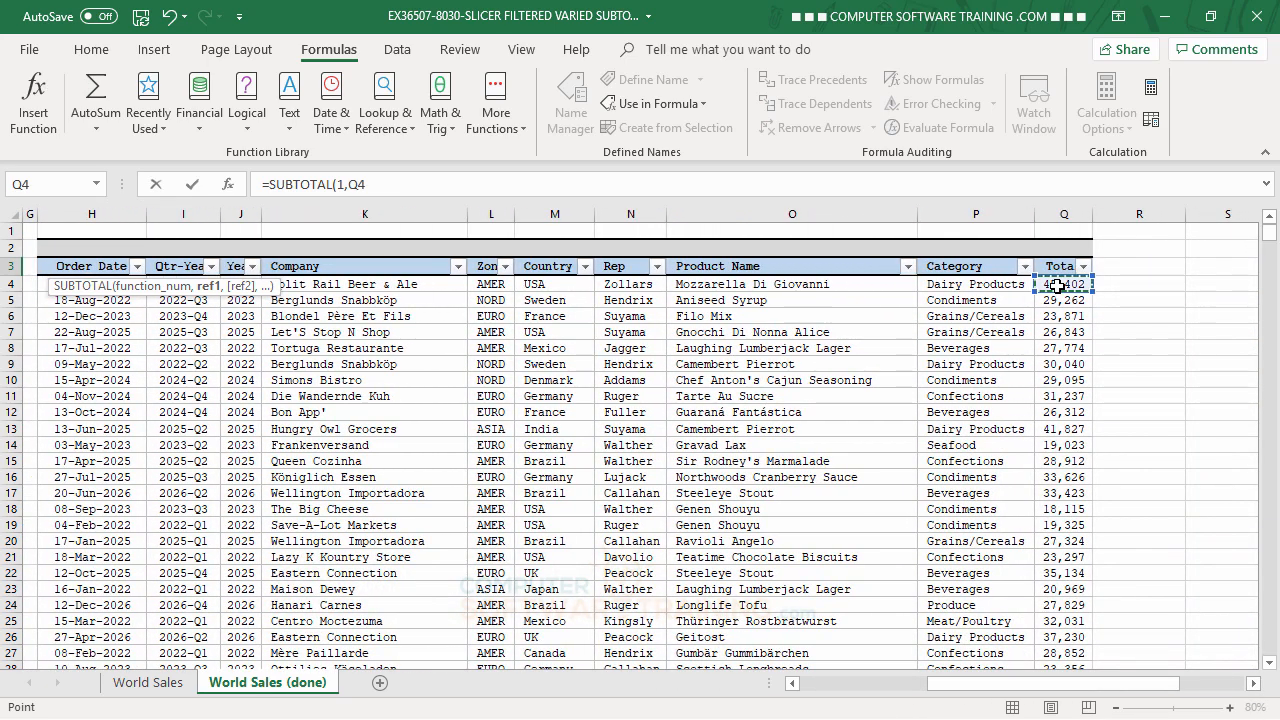
key(ctrl+shift+Down)
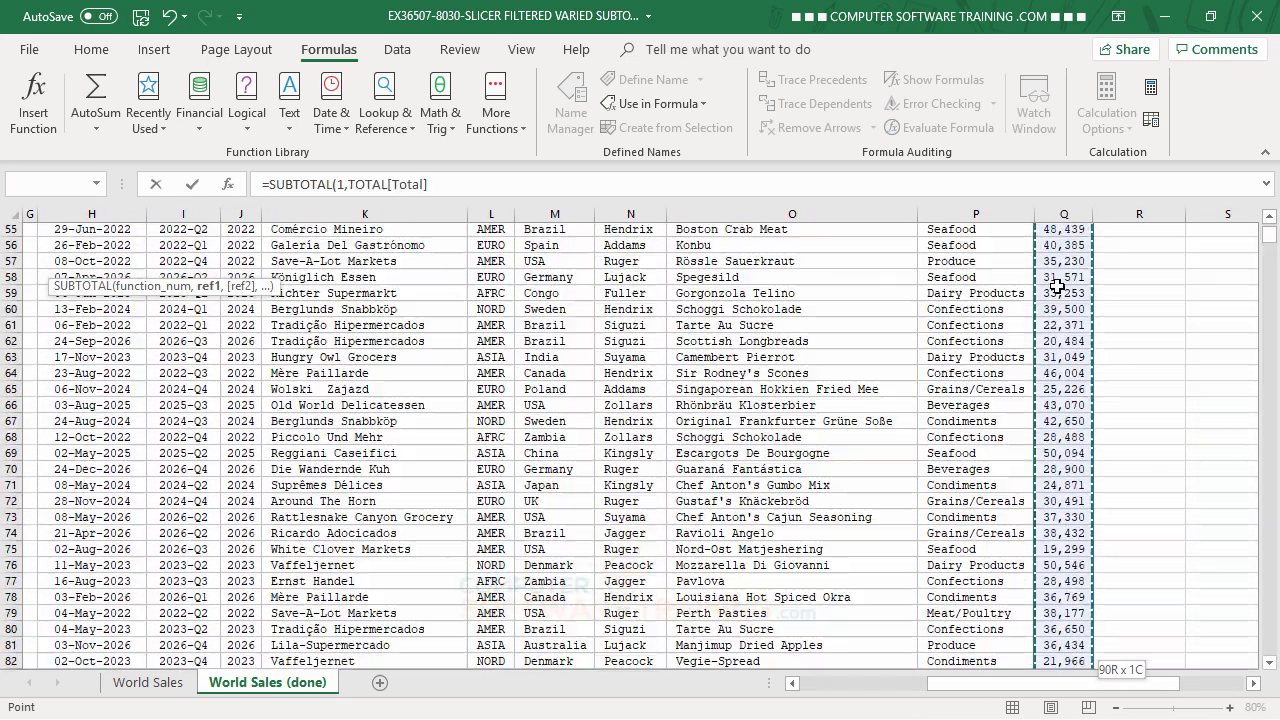
key(Return)
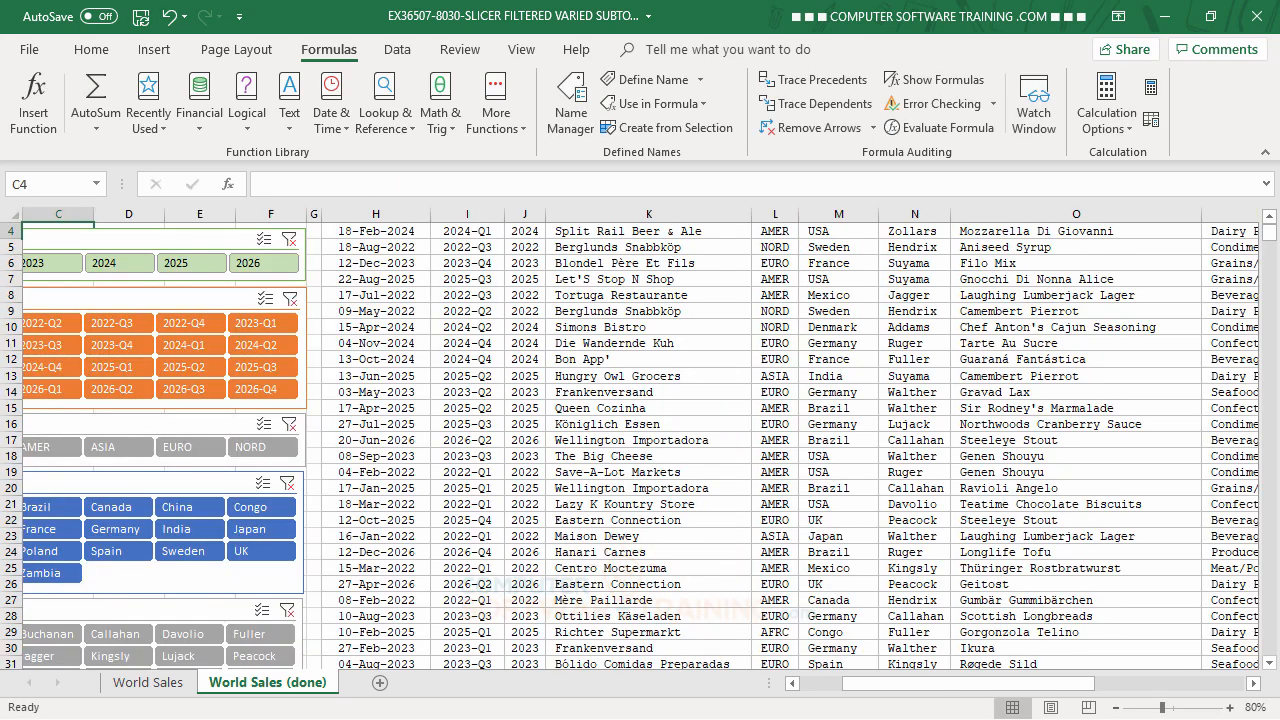
scroll(575, 425, up, 1)
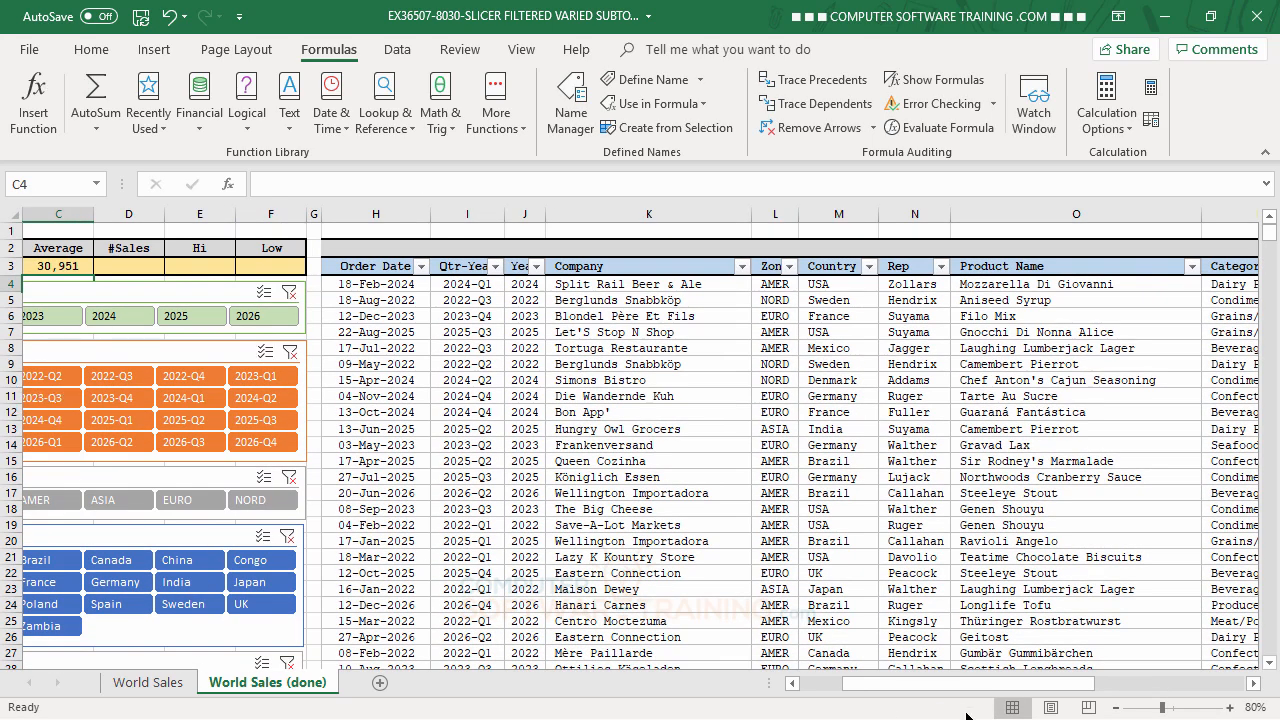
click(792, 684)
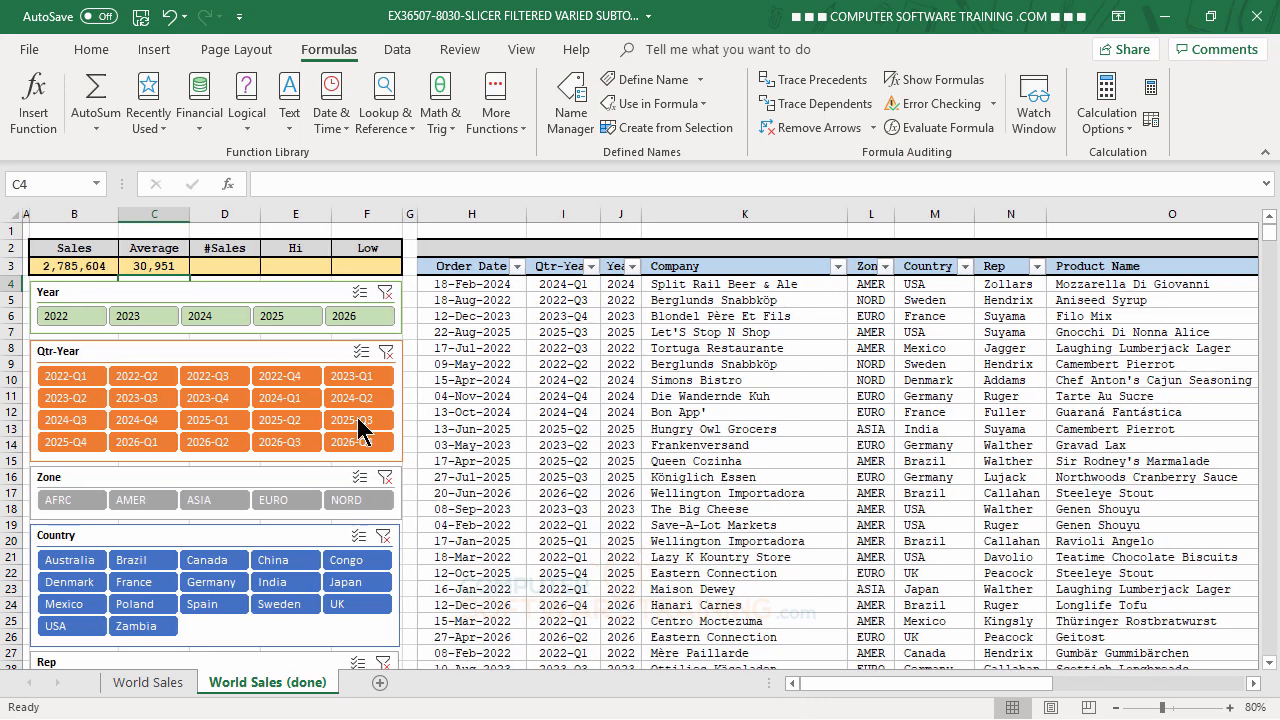
- Enter =SUBTOTAL(2,TOTAL[Total]) in the #Sales cell D3 to count the entries in the table's Total column
click(224, 269)
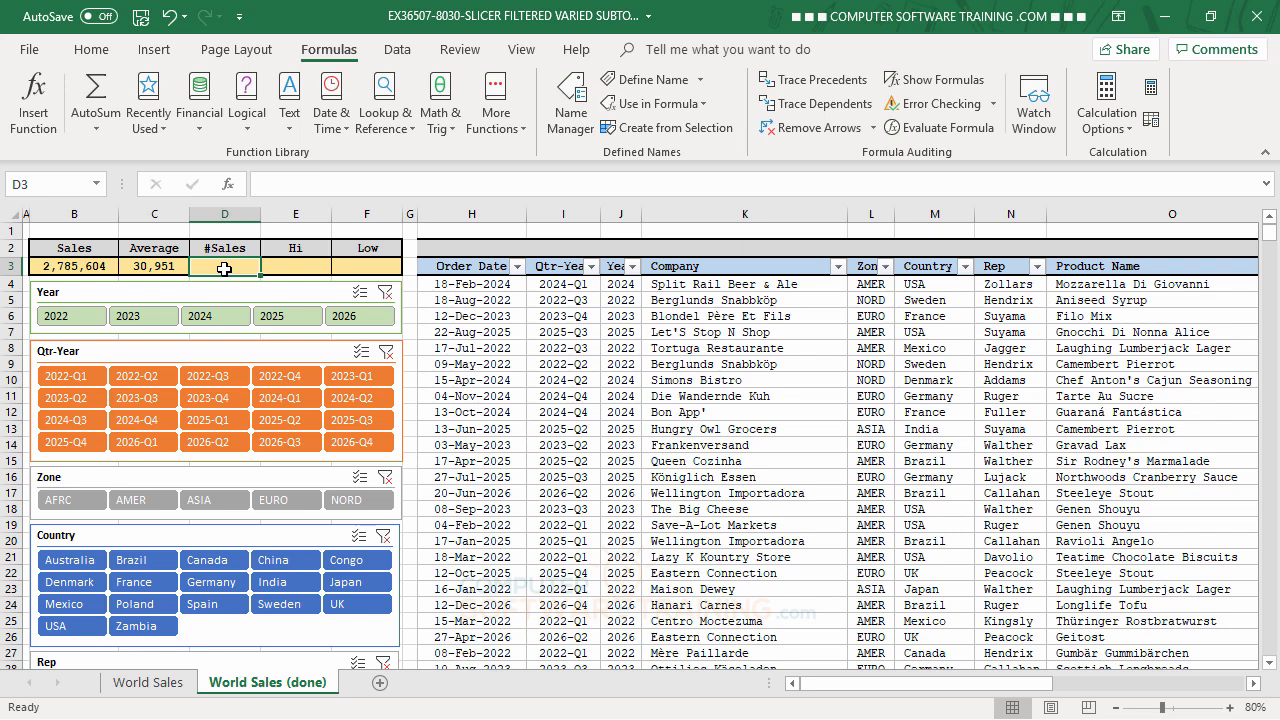
text(=)
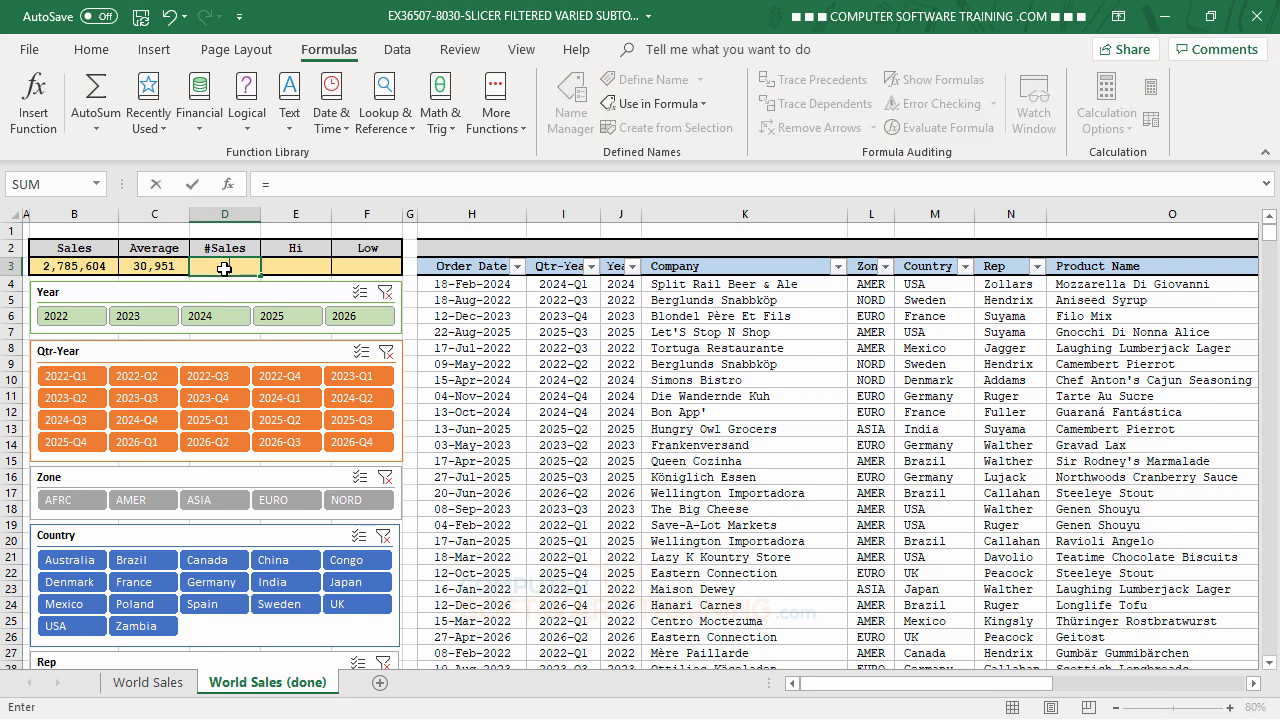
text(sub)
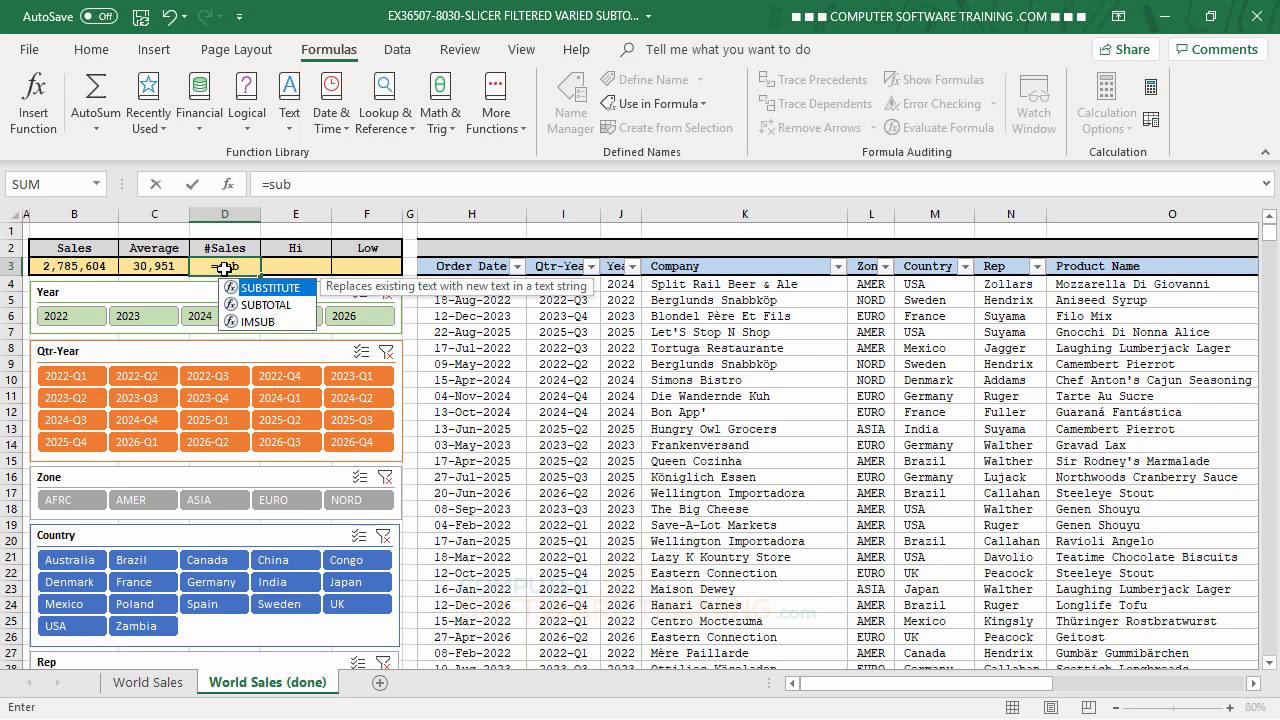
double_click(264, 305)
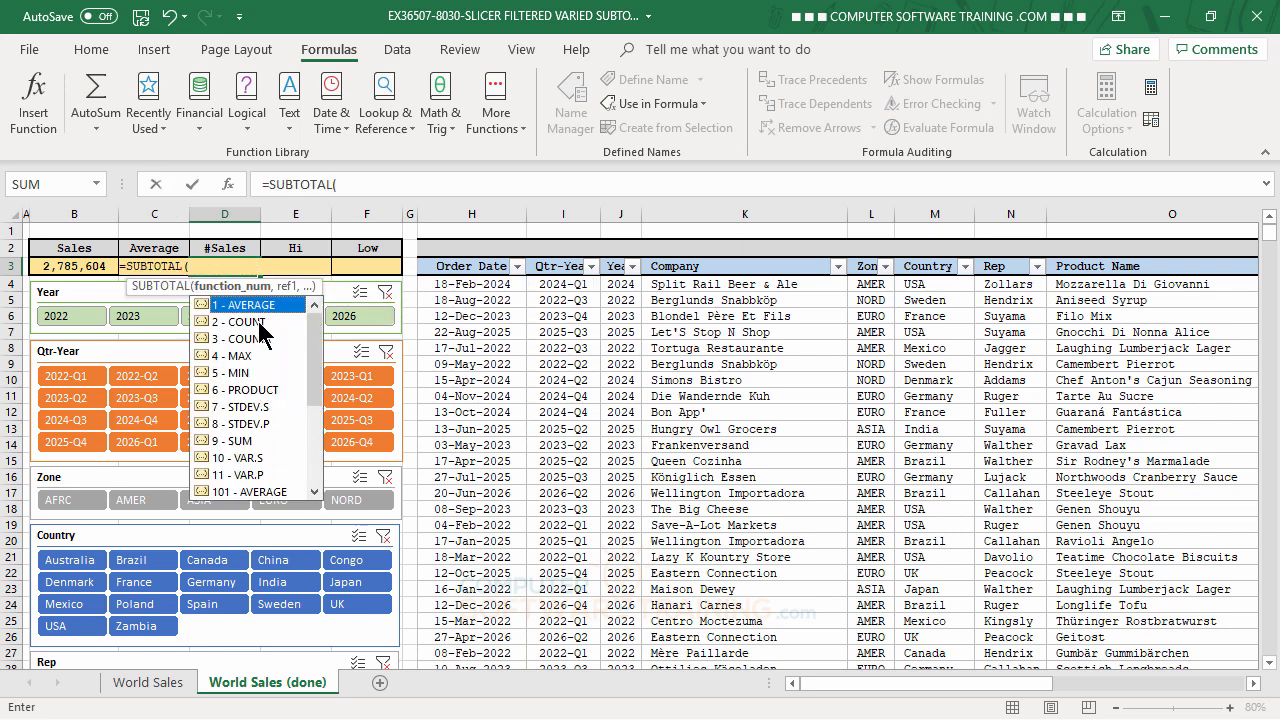
double_click(255, 322)
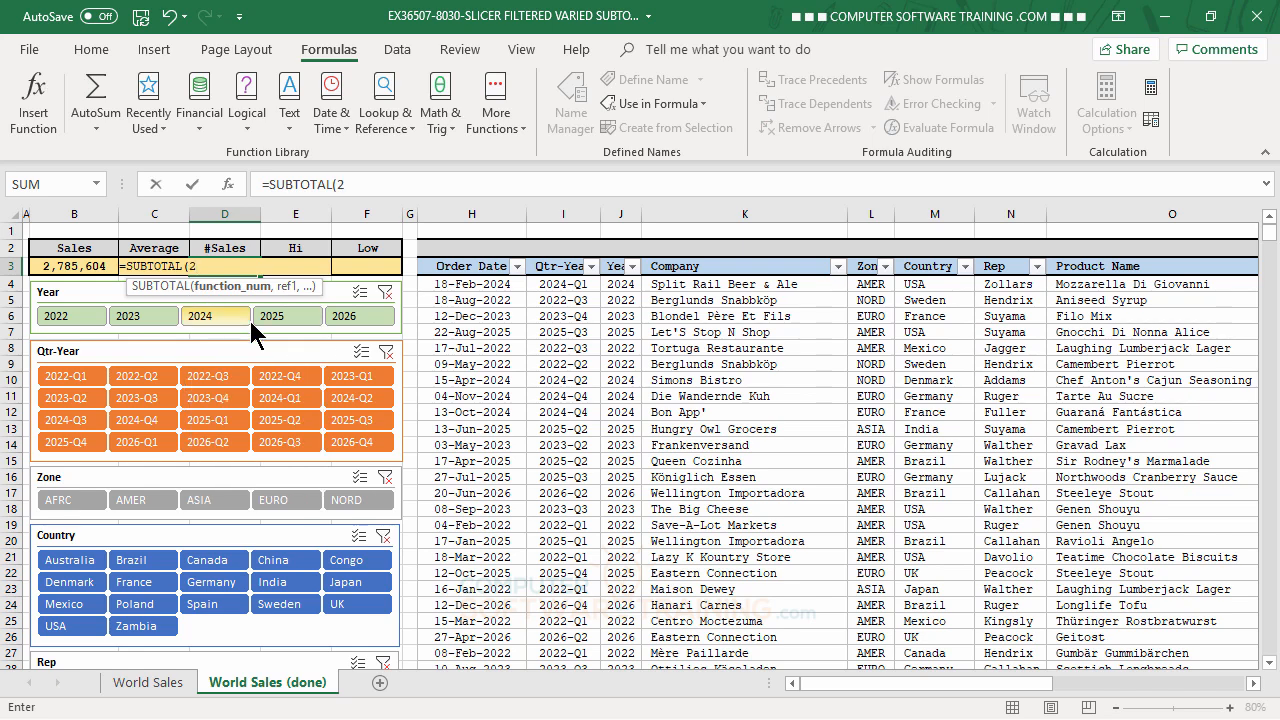
text(,)
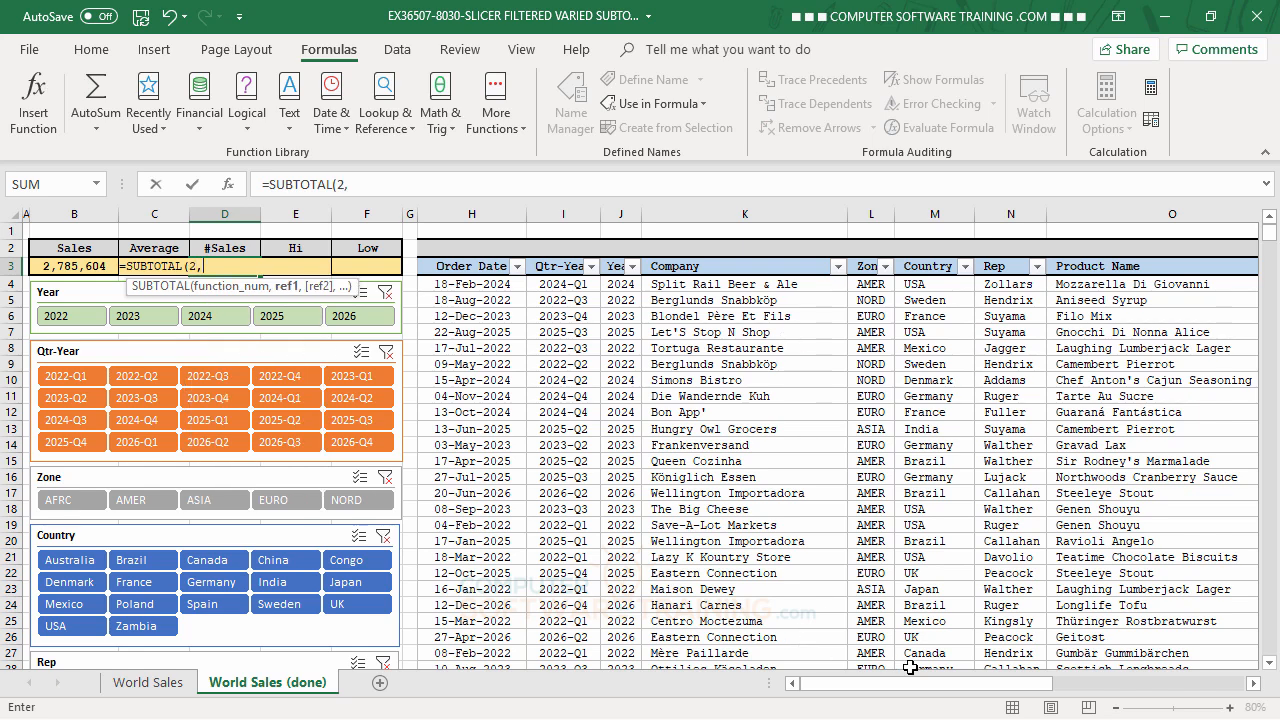
drag(912, 684, 1042, 680)
drag(1068, 688, 1063, 688)
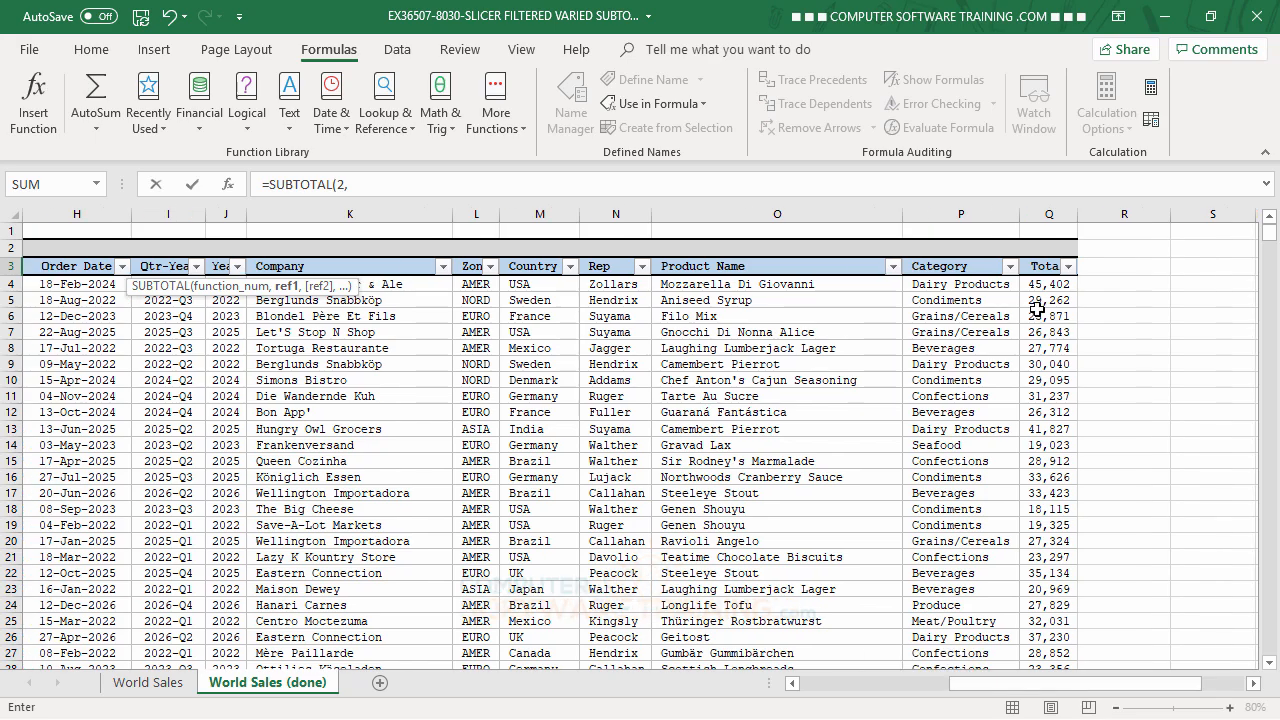
click(1045, 283)
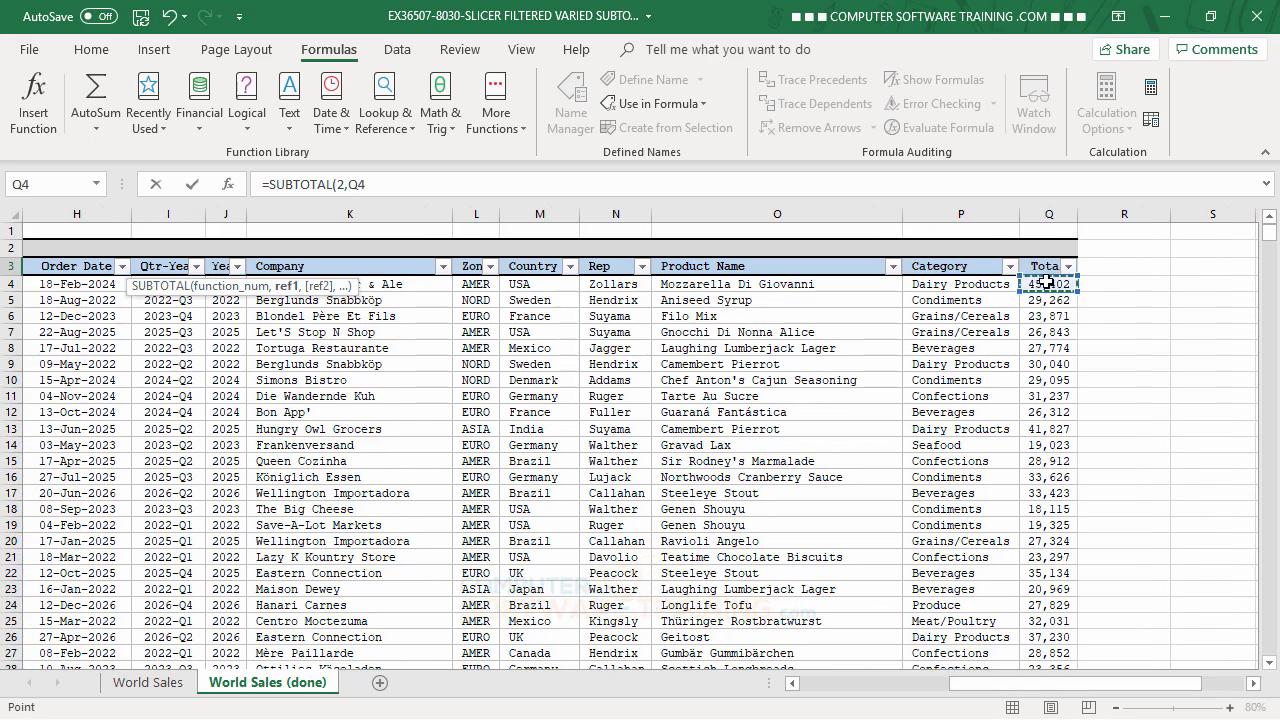
key(ctrl+shift+Down)
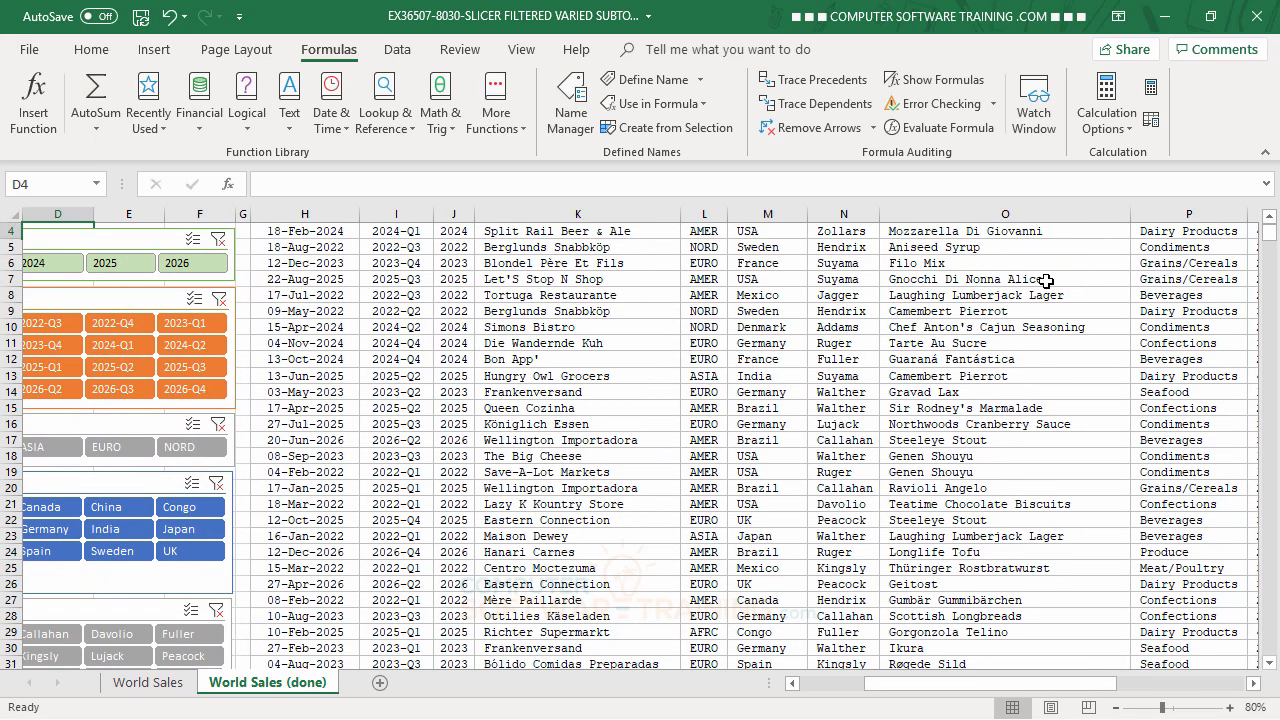
scroll(338, 310, up, 1)
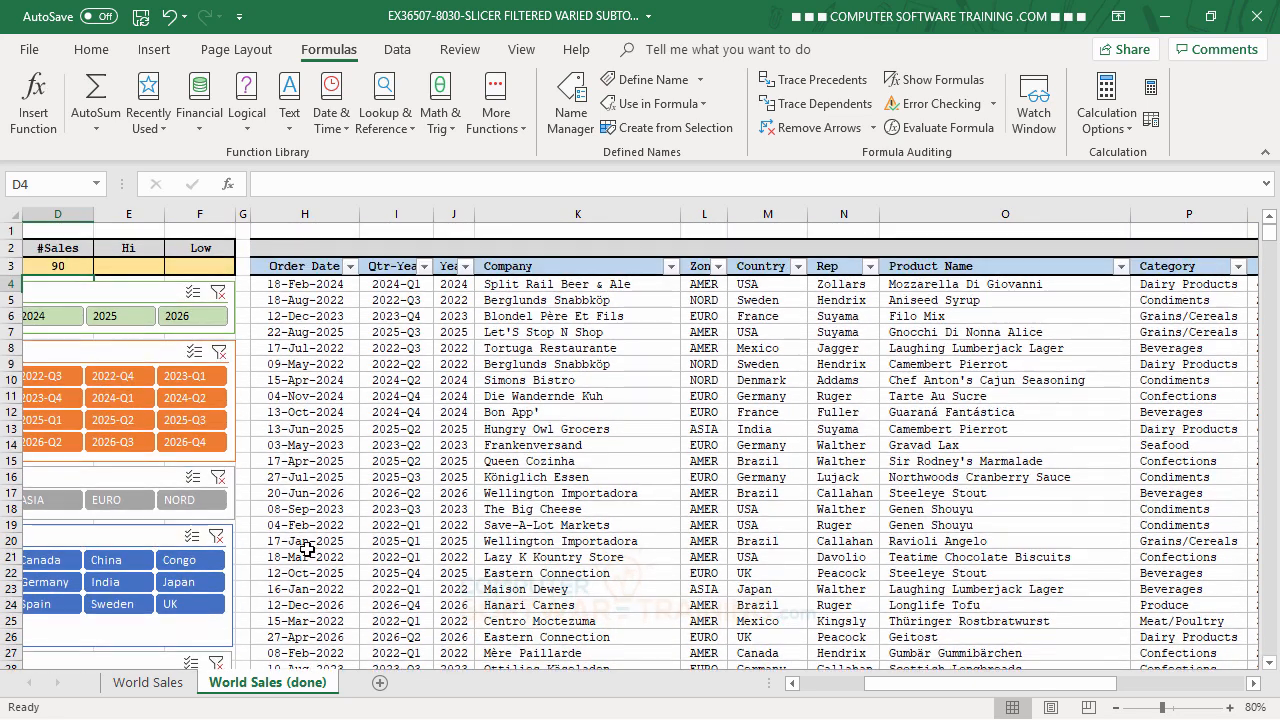
- Enter a SUBTOTAL formula with function number 4 (MAX) over the table's Total column in the Hi cell E3
click(134, 266)
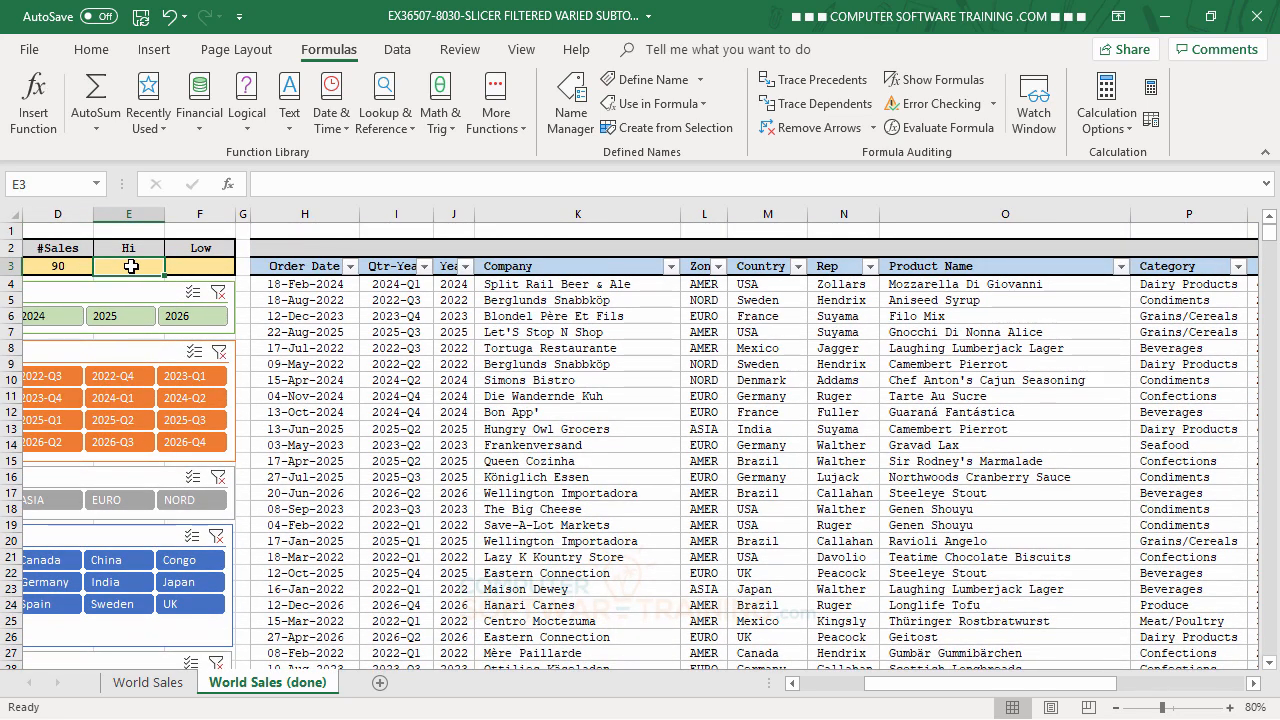
text(=)
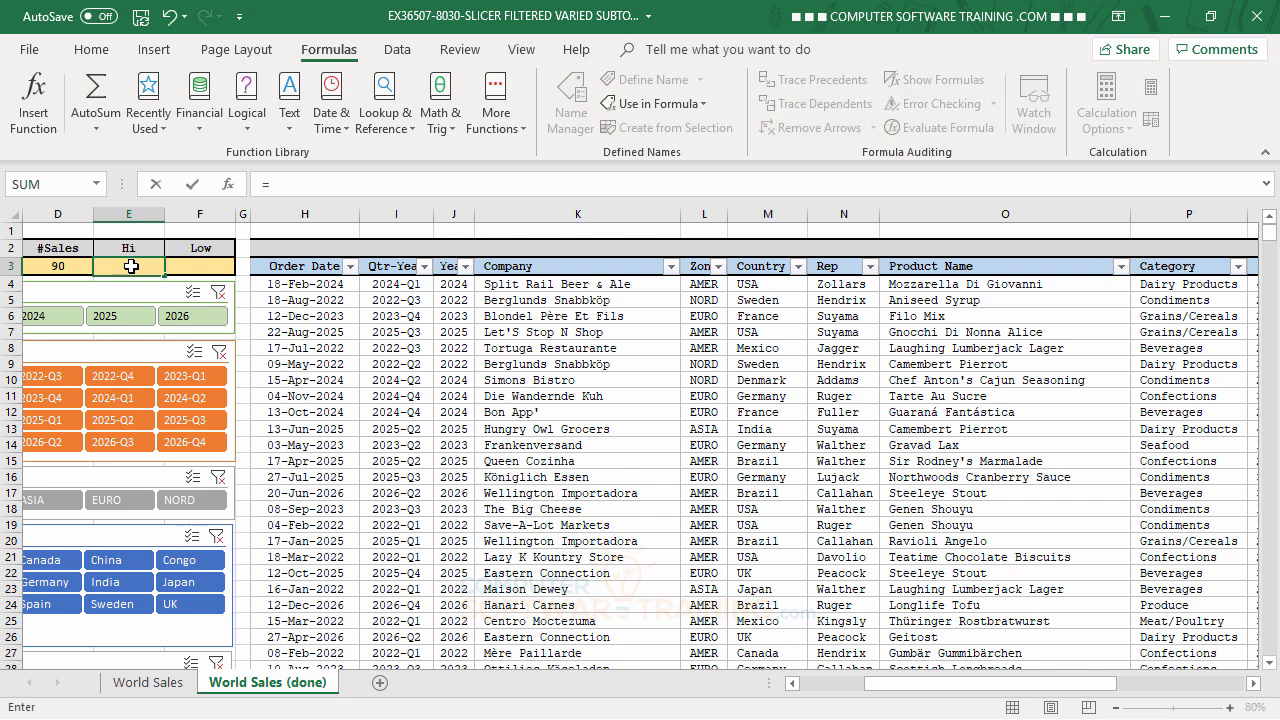
text(sub)
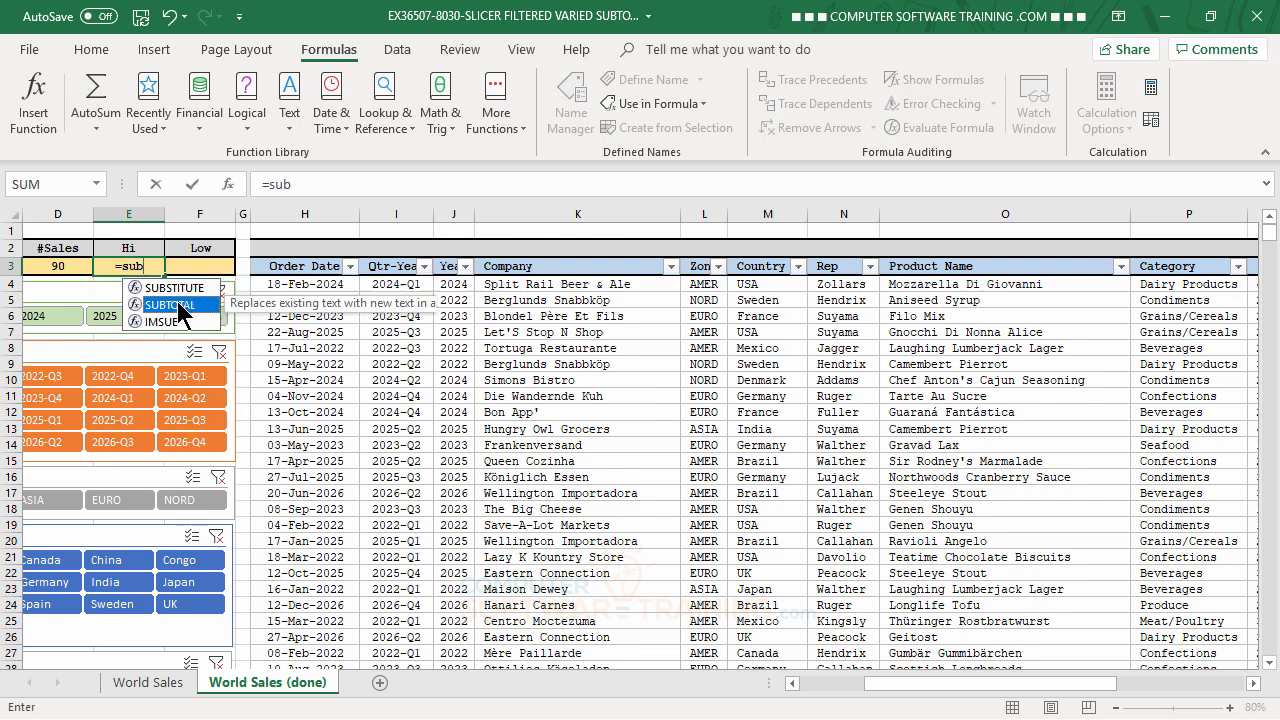
double_click(177, 304)
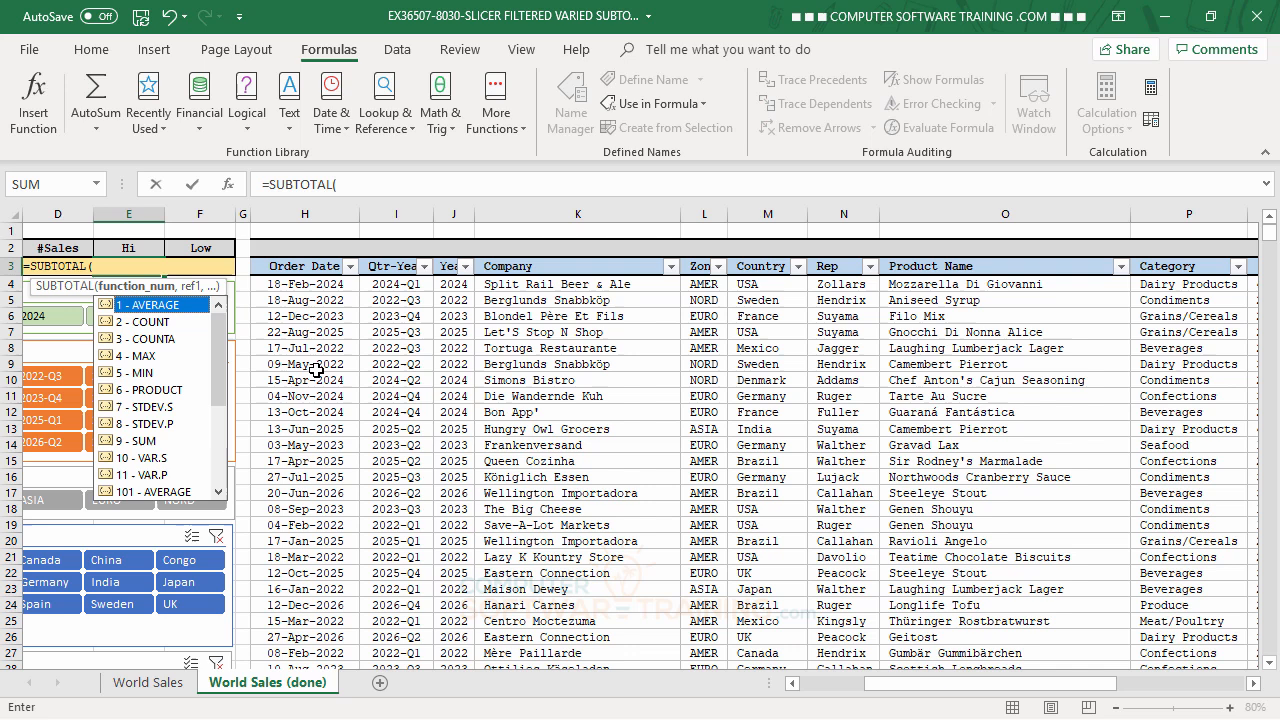
double_click(138, 356)
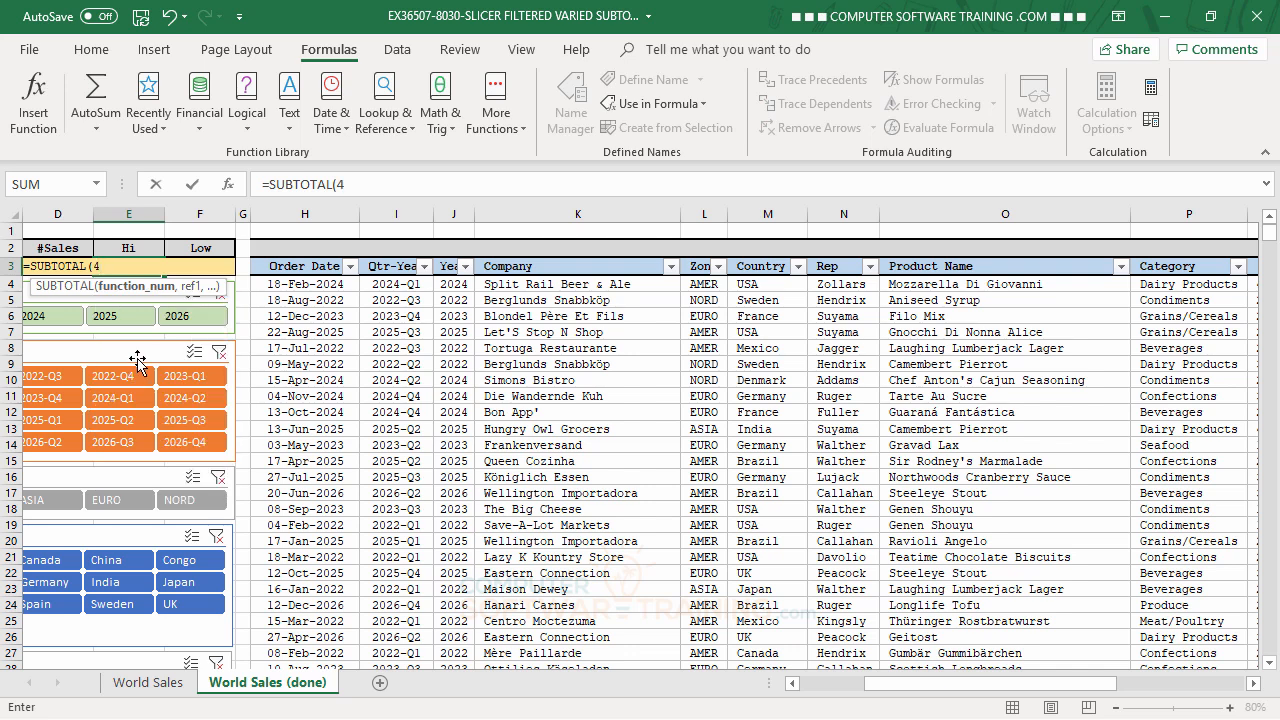
text(,)
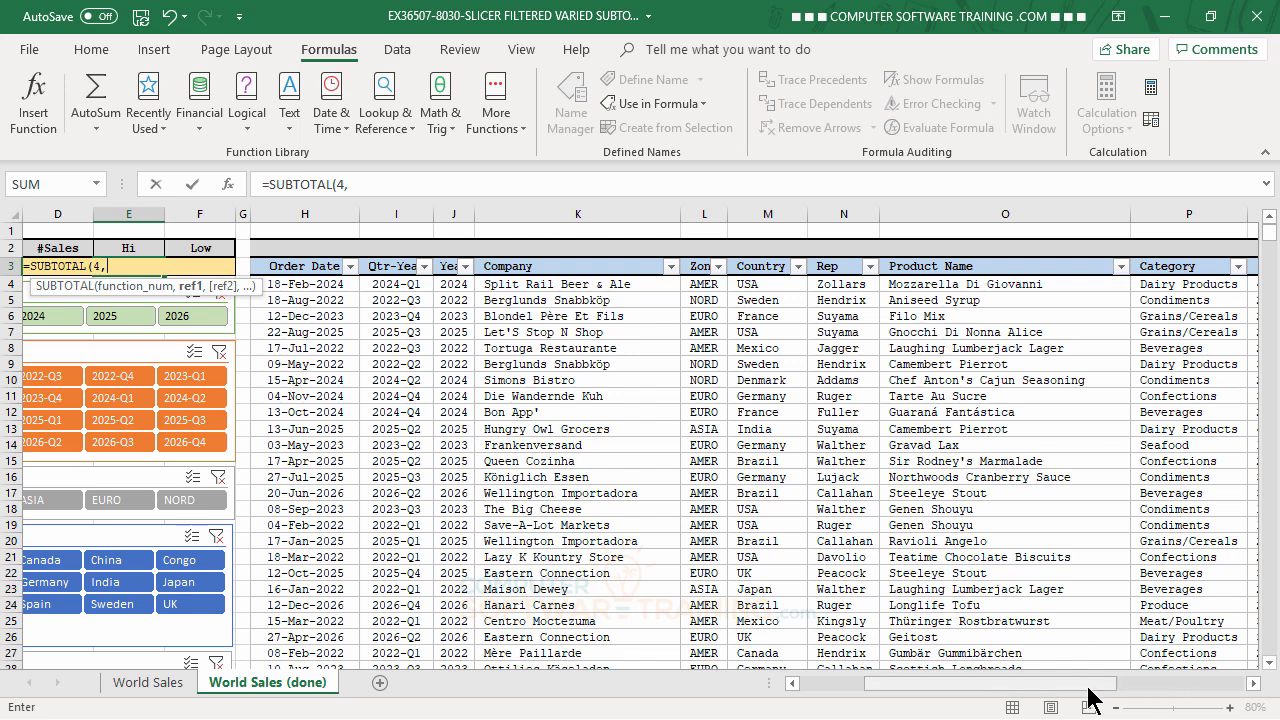
drag(1093, 690, 1150, 685)
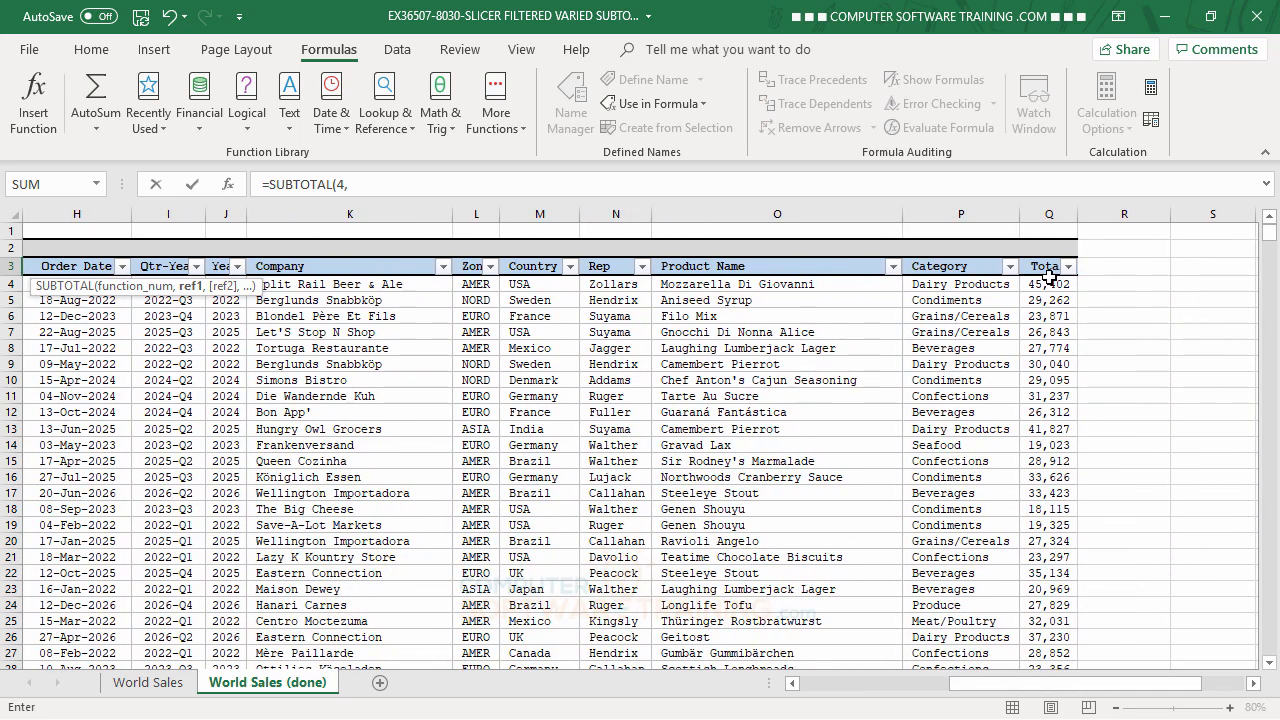
click(1048, 284)
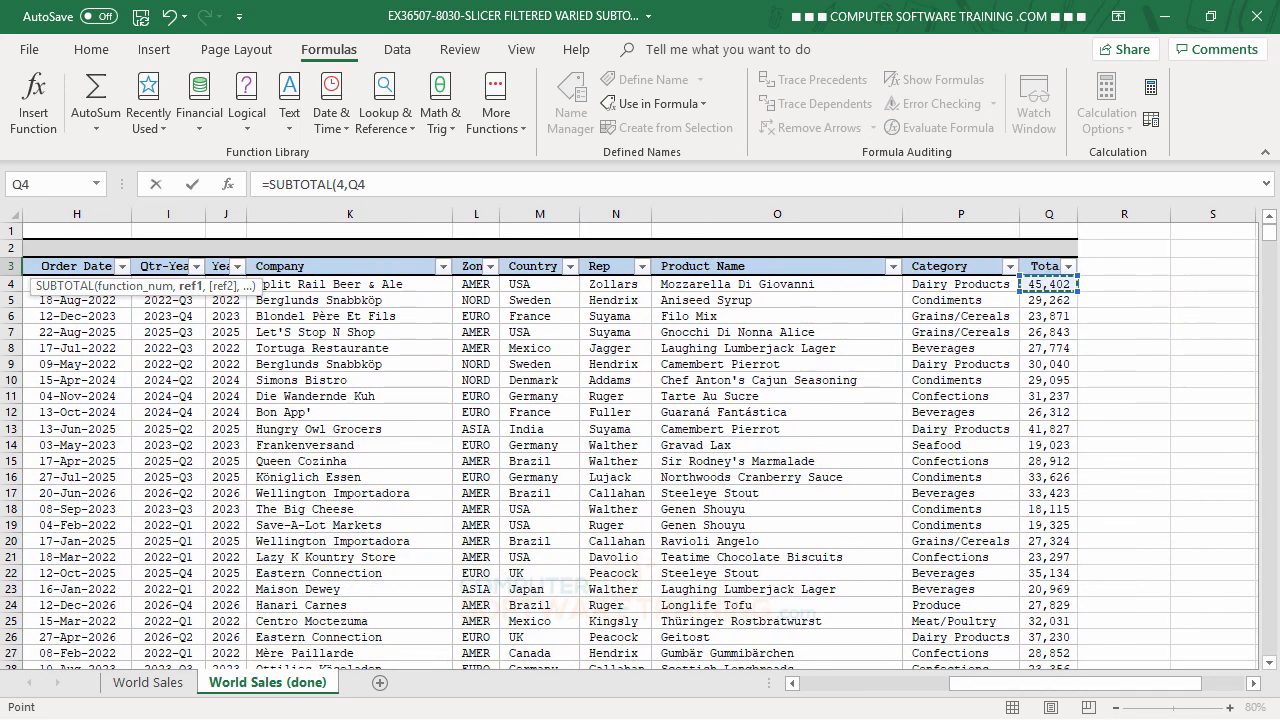
key(ctrl+shift+Down)
key(Return)
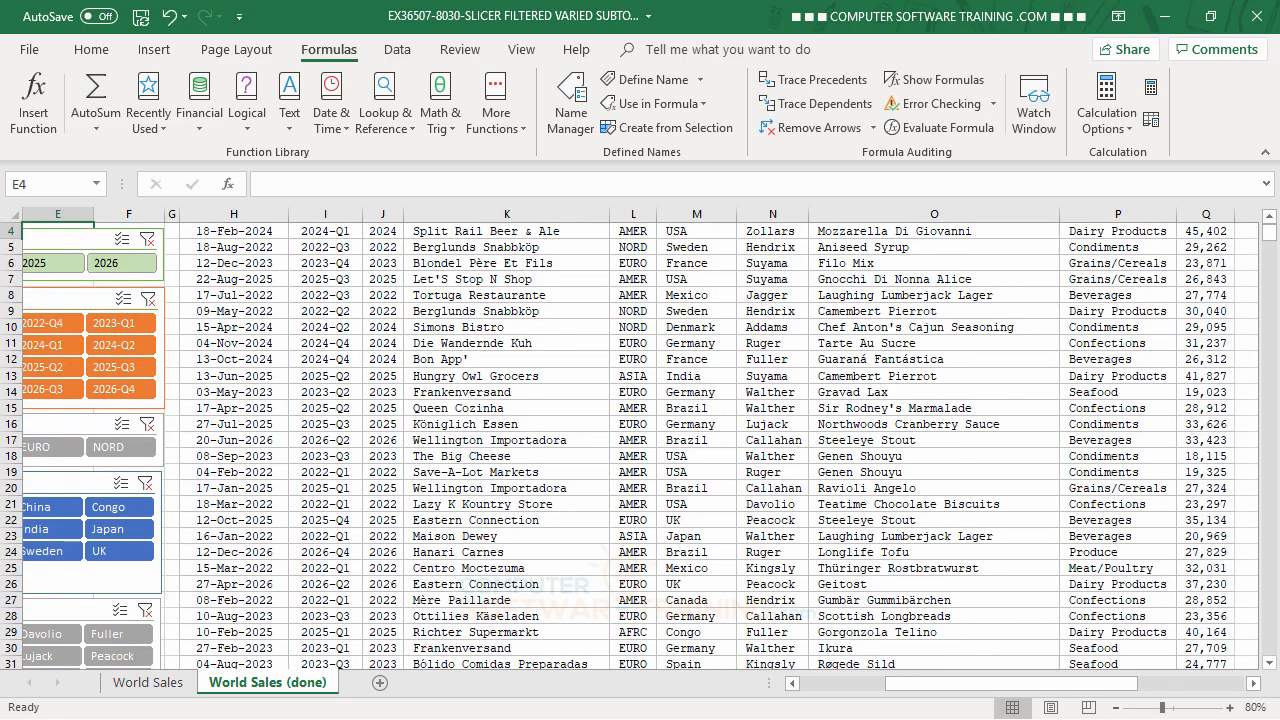
- Enter a SUBTOTAL formula with function number 5 (MIN) over the table's Total column in the Low cell F3
drag(923, 684, 788, 628)
scroll(584, 520, up, 1)
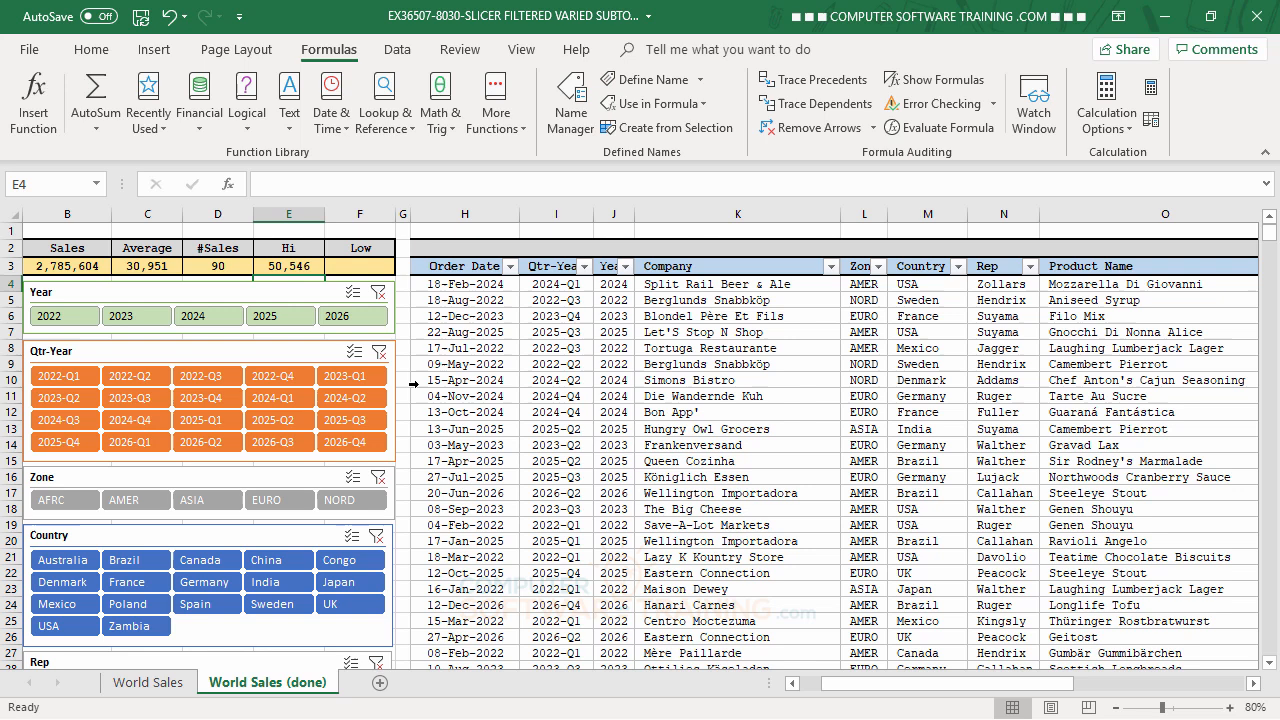
click(370, 265)
text(=sub)
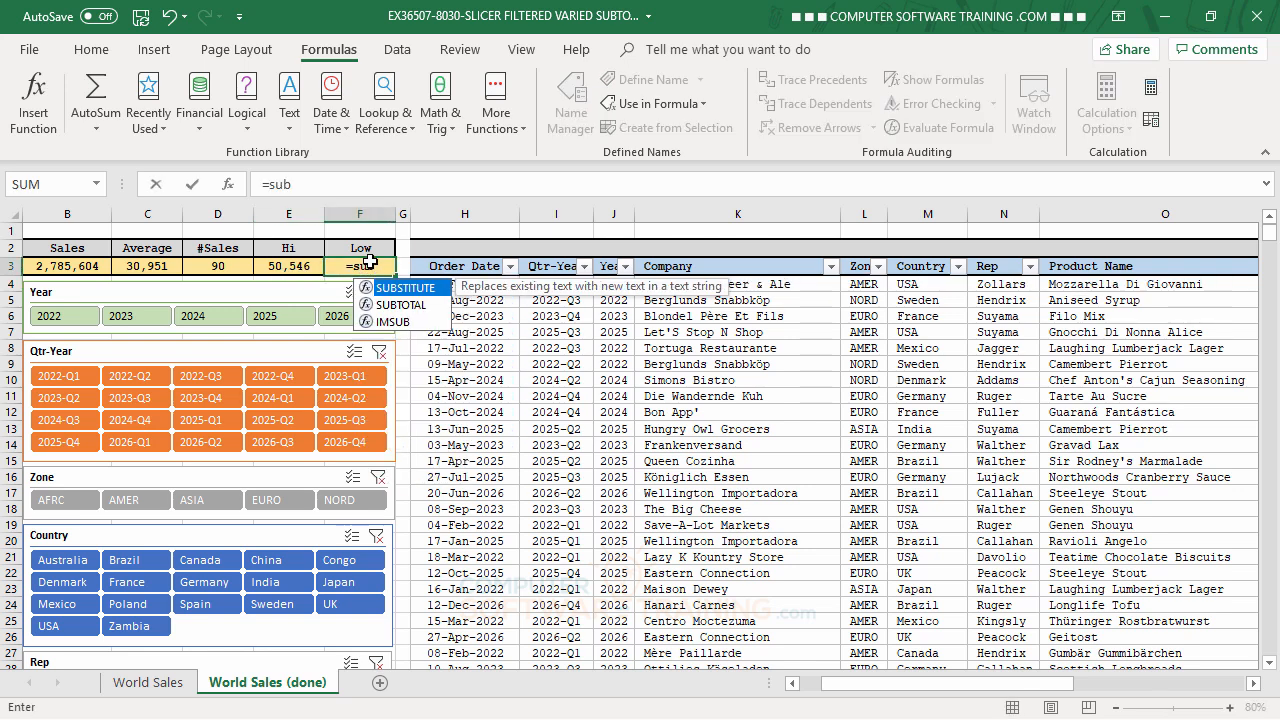
double_click(396, 305)
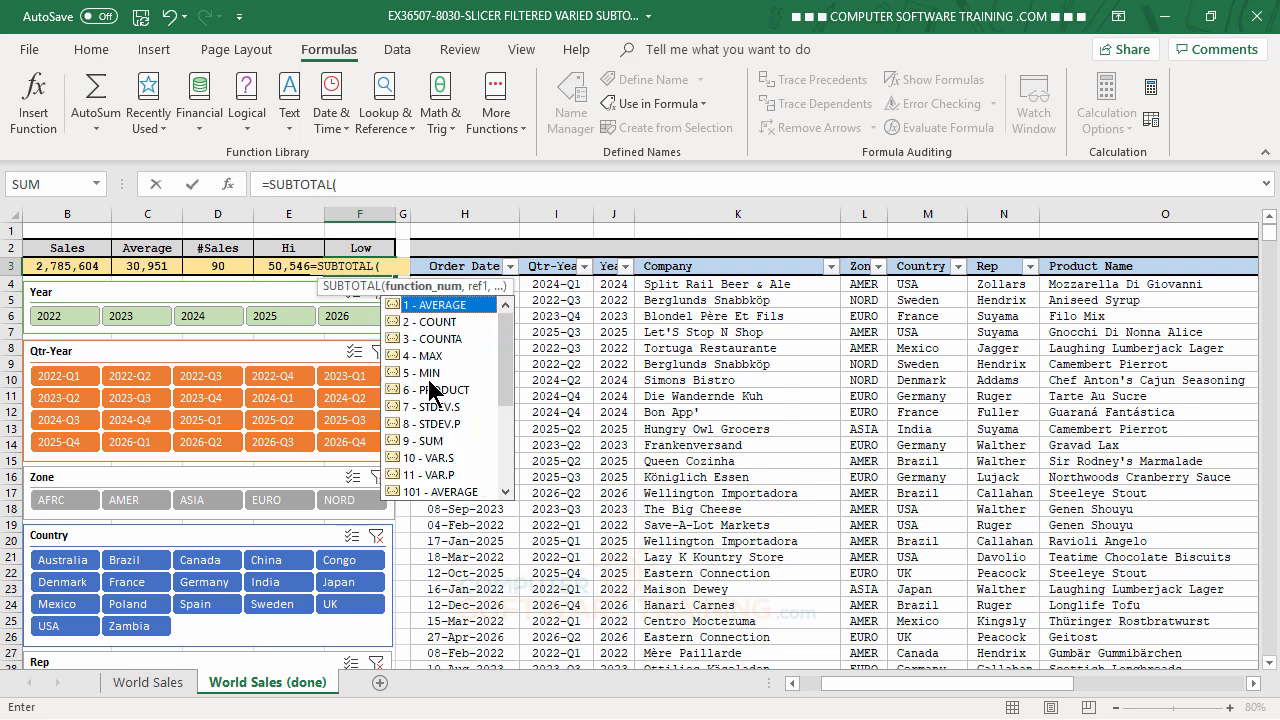
text(5,)
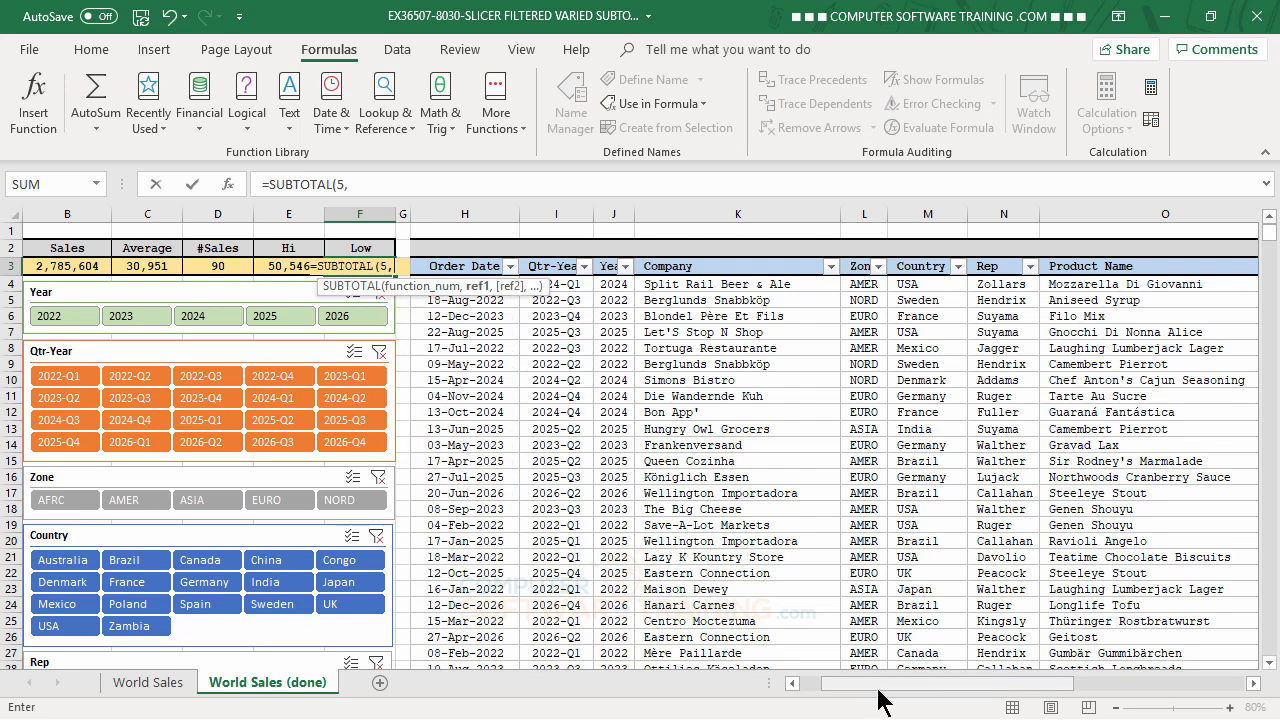
drag(878, 689, 963, 690)
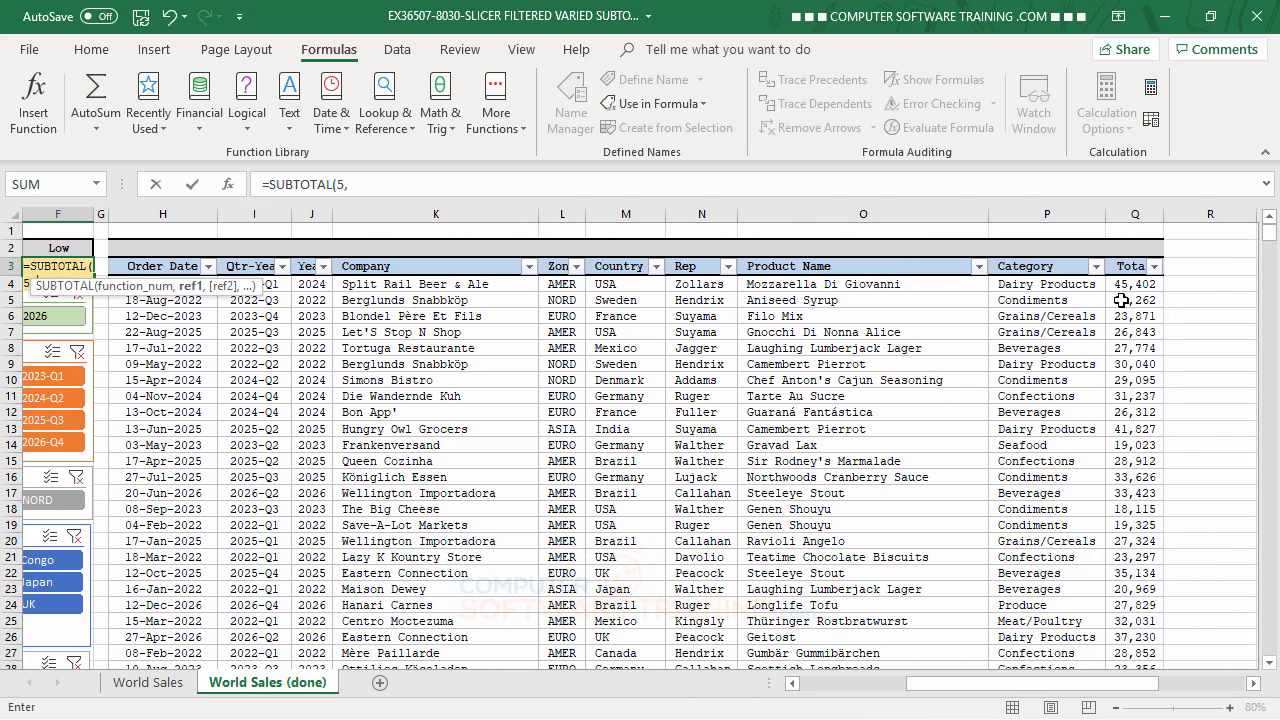
click(1129, 285)
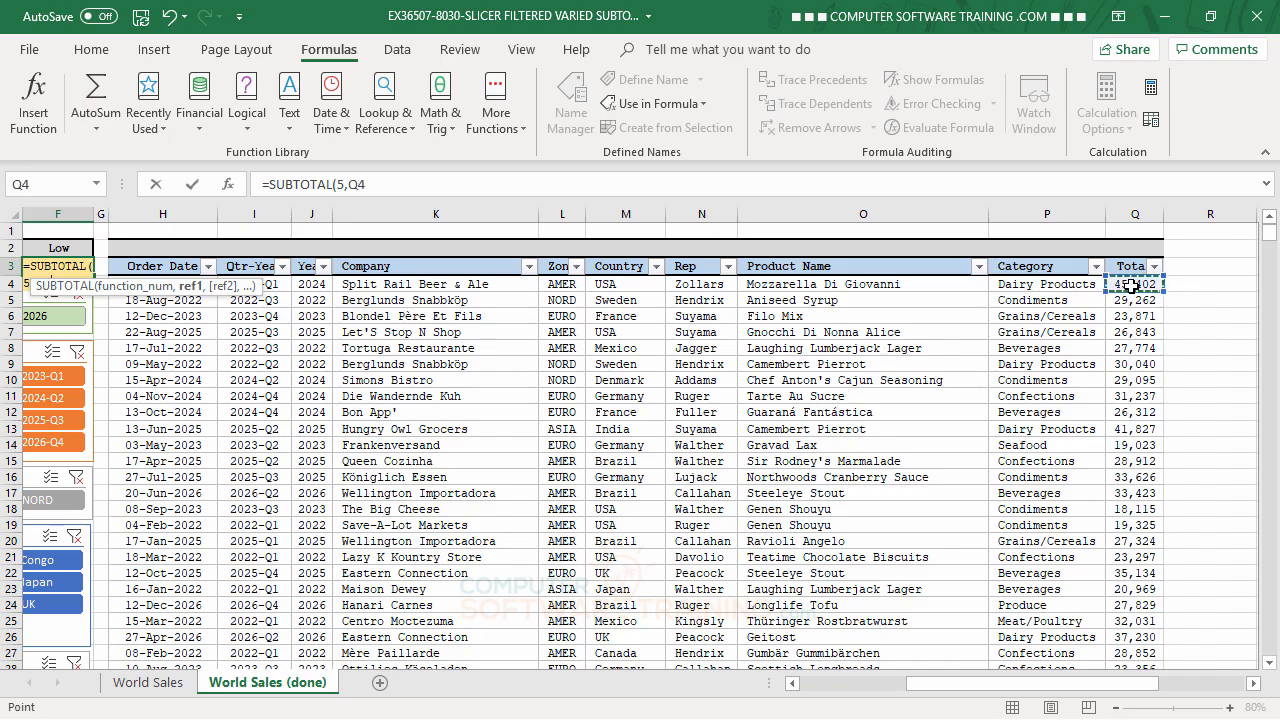
key(ctrl+shift+Down)
key(Return)
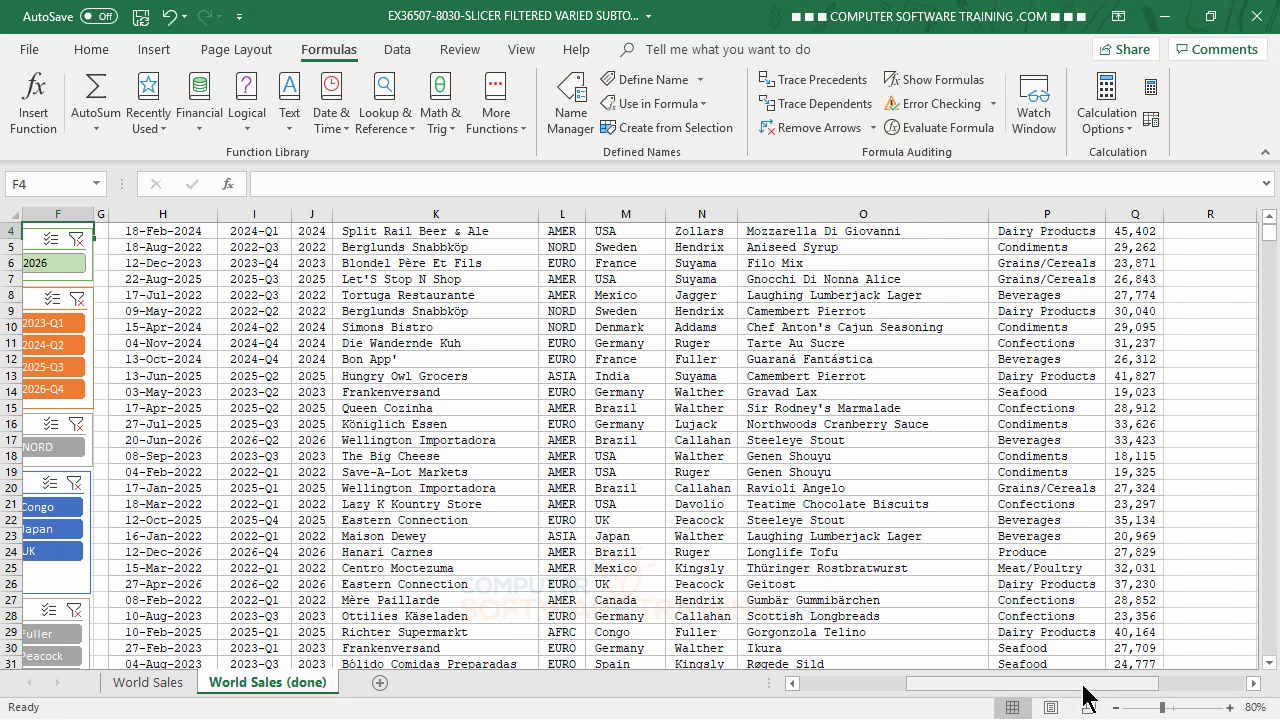
- Filter the sales table to 2022 with the Year slicer and look over the remaining slicers and filtered rows
scroll(850, 440, up, 1)
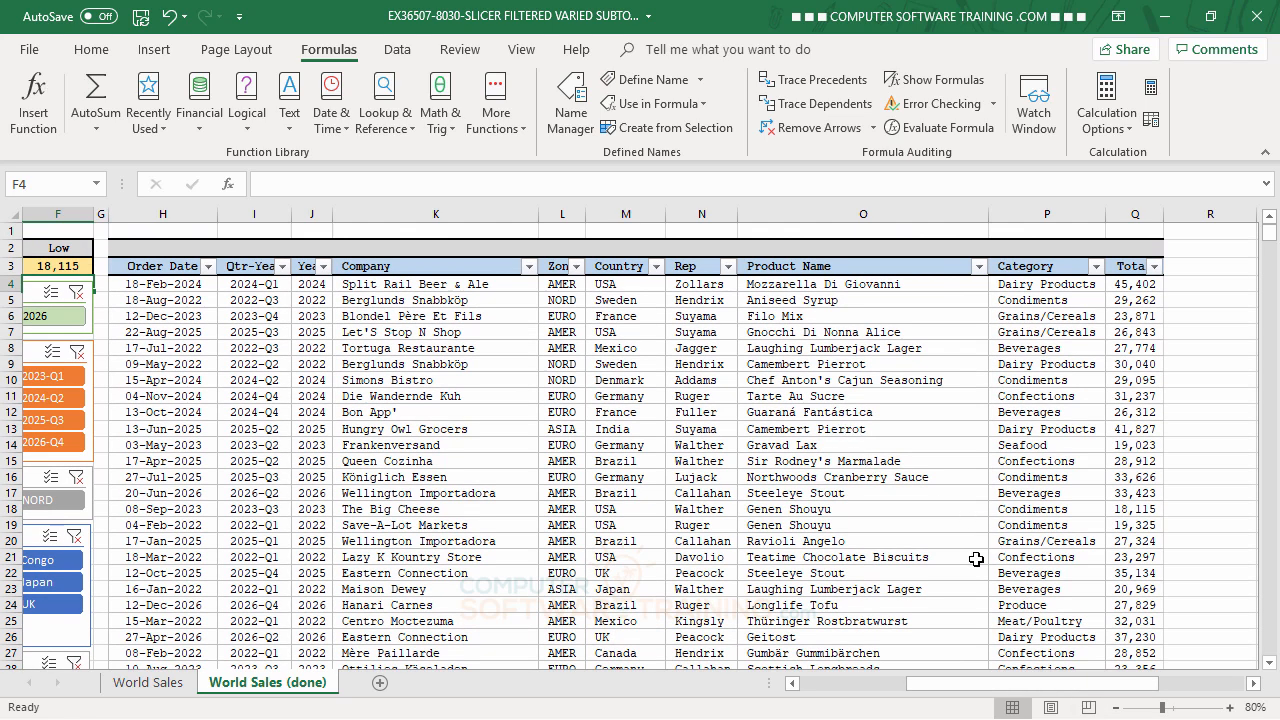
key(ctrl+Home)
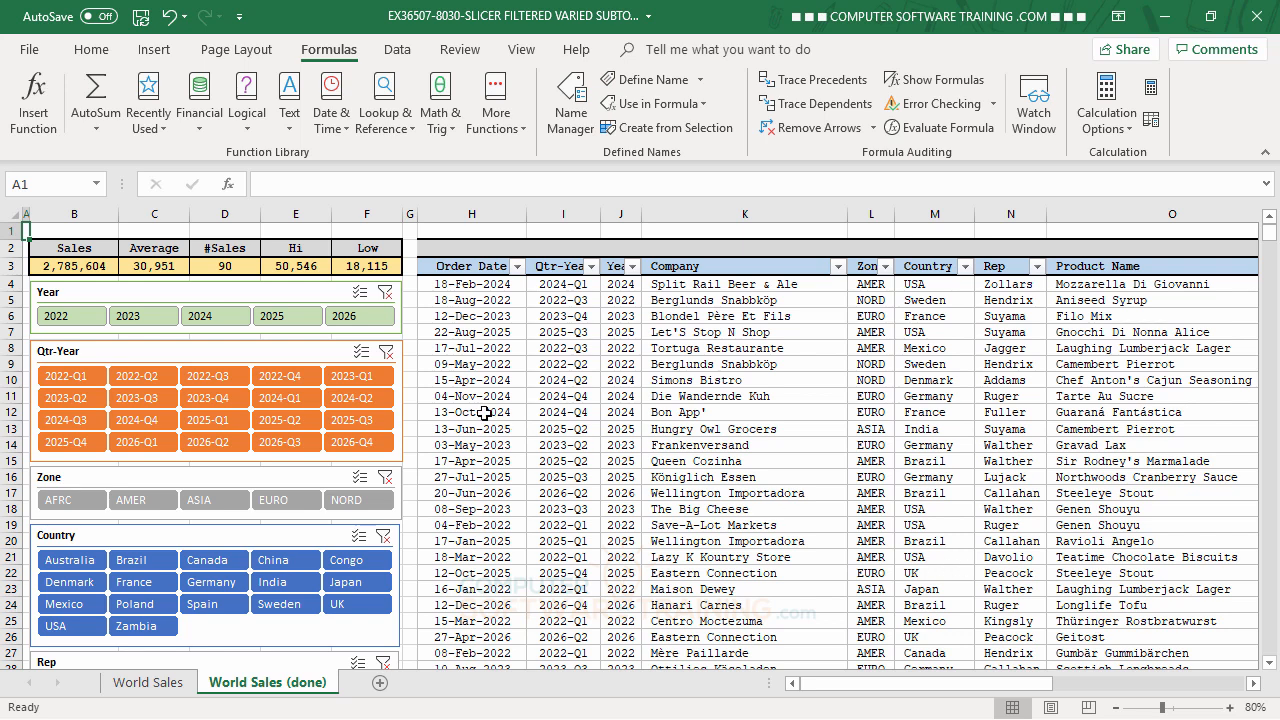
click(60, 318)
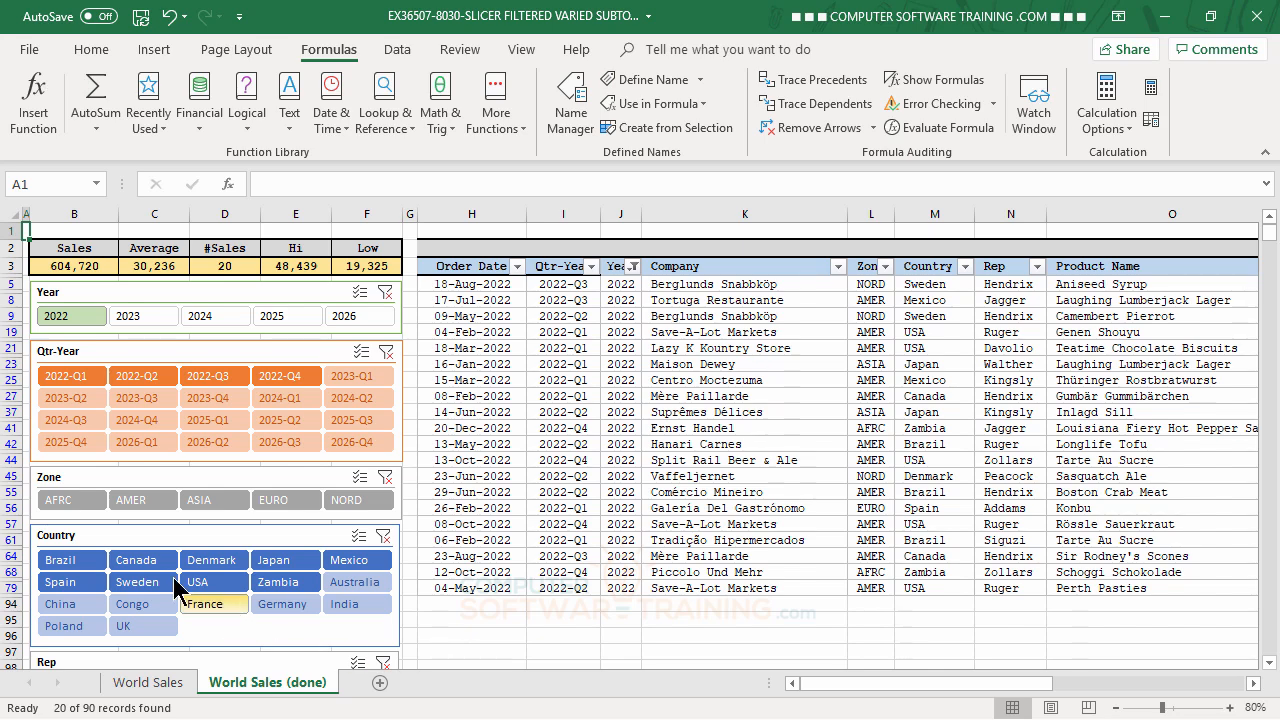
scroll(560, 520, down, 3)
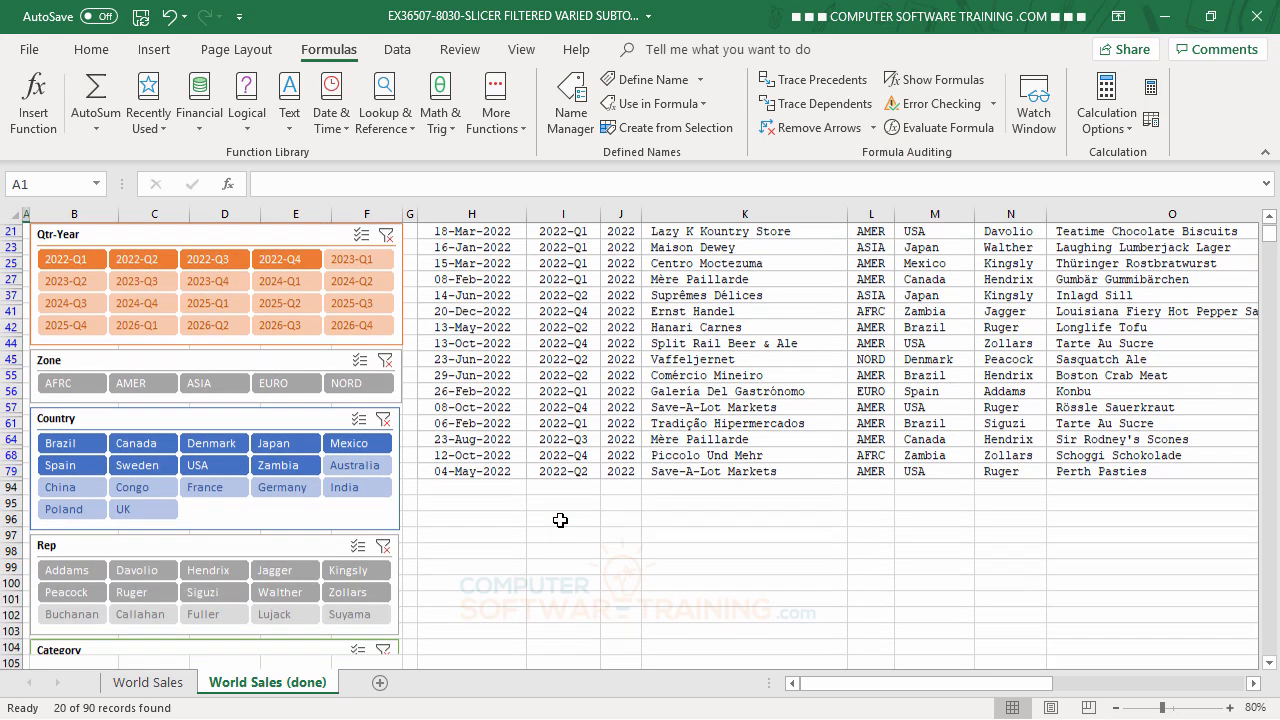
scroll(560, 520, down, 3)
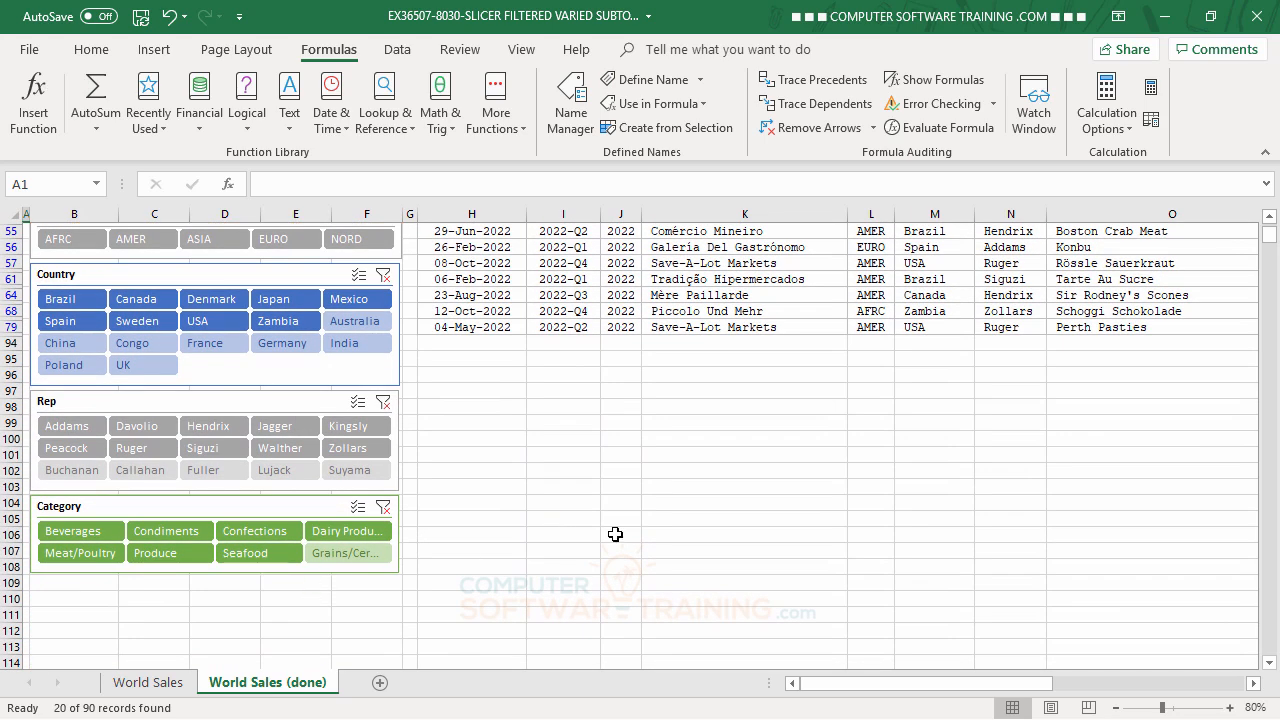
scroll(680, 494, up, 6)
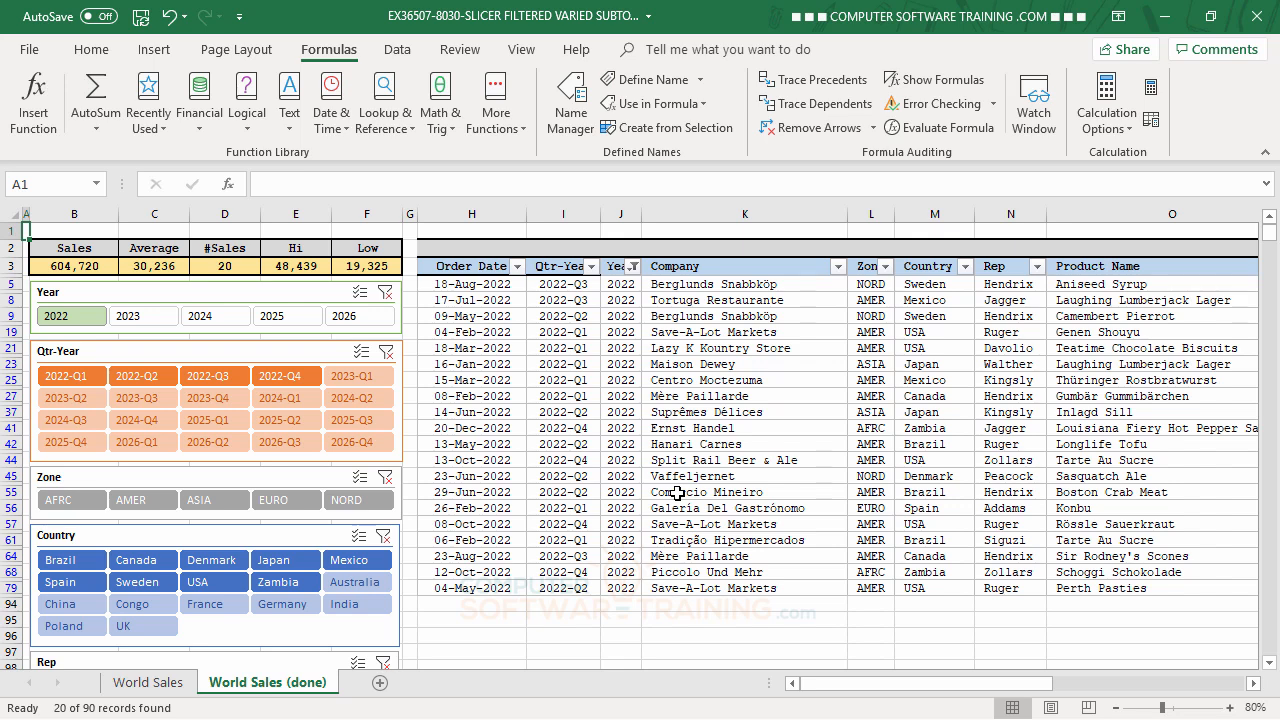
- Switch the Year slicer to 2023 and 2024 in turn, and clear the Year filter
click(142, 316)
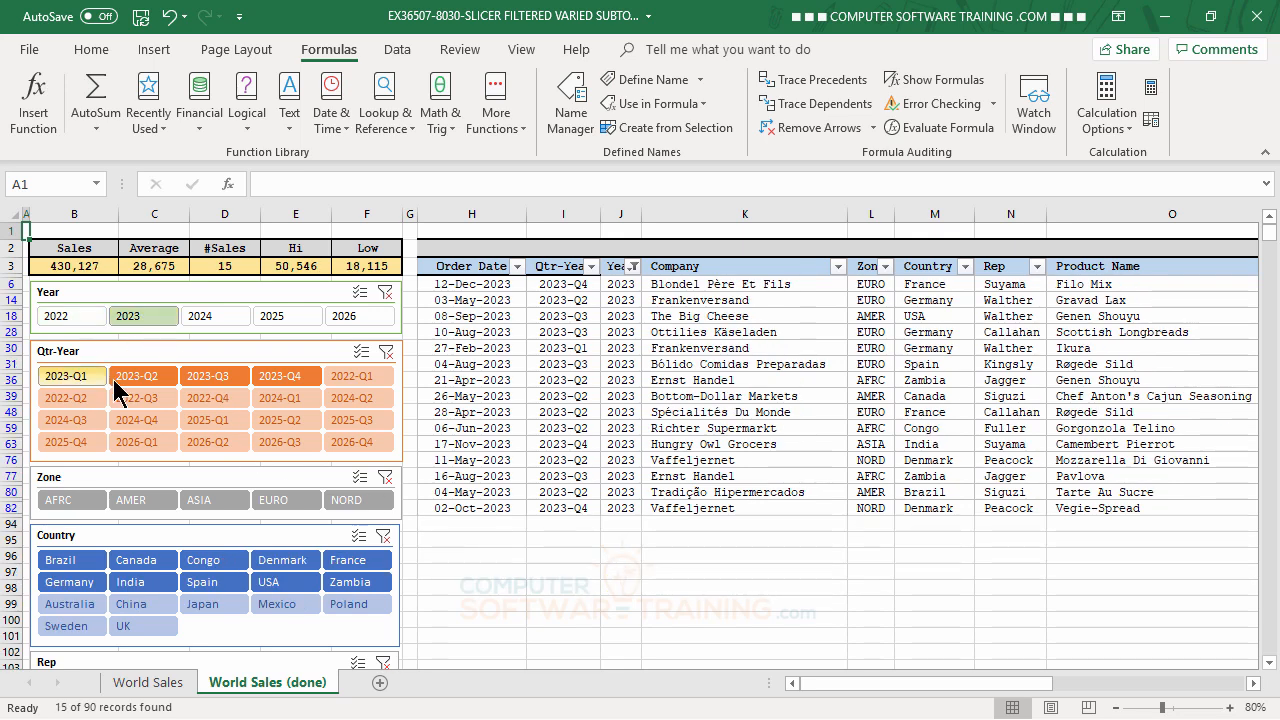
click(214, 318)
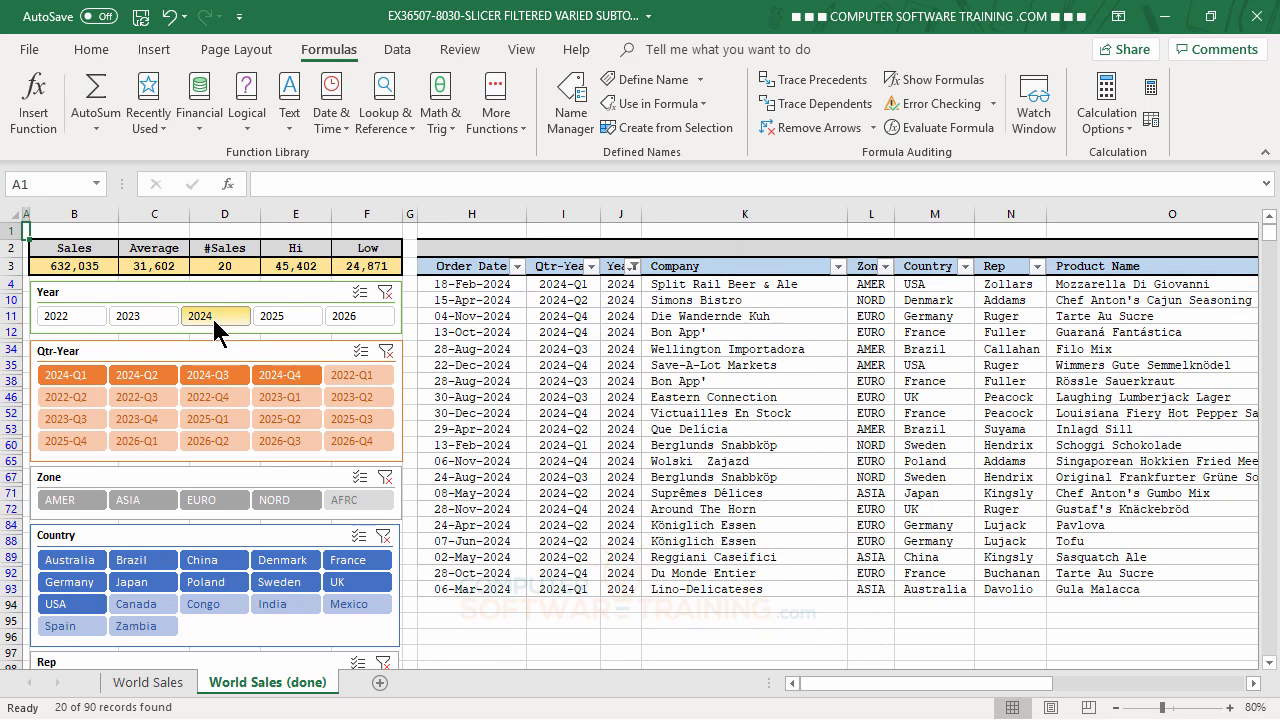
click(386, 292)
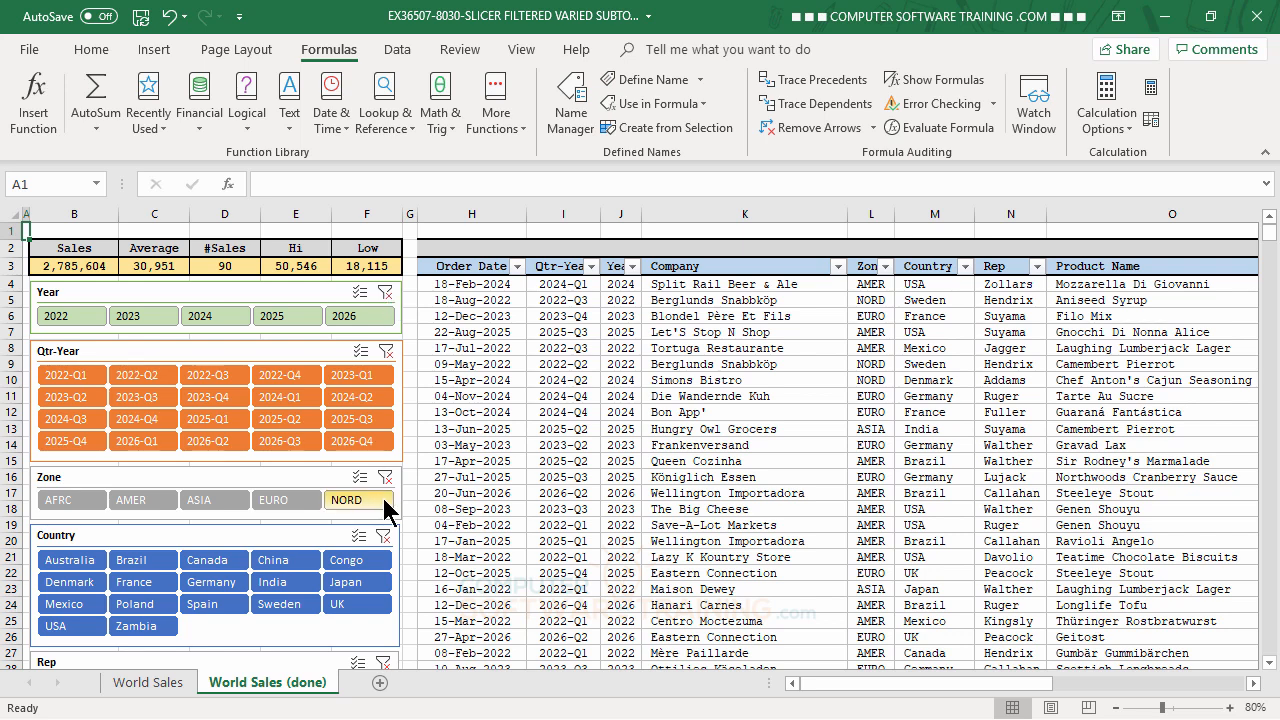
- Filter the sales table to Australia with the Country slicer, and clear the Country filter
click(79, 559)
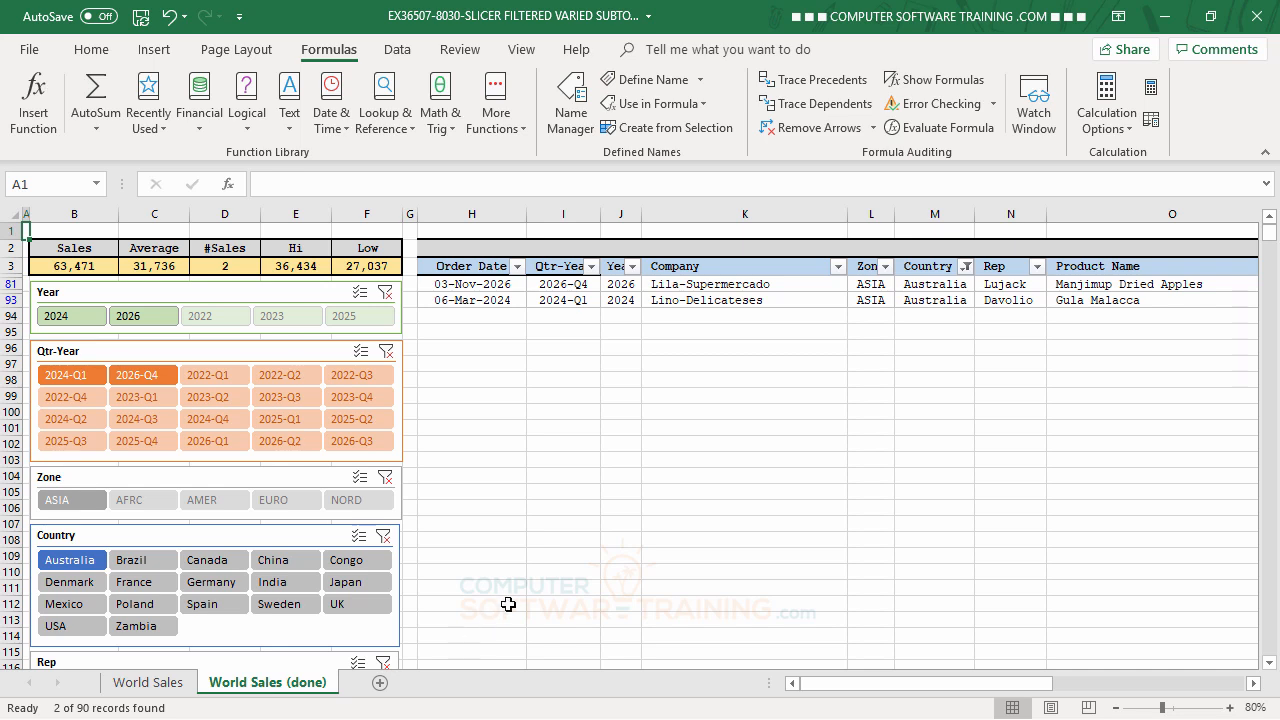
click(393, 305)
click(382, 347)
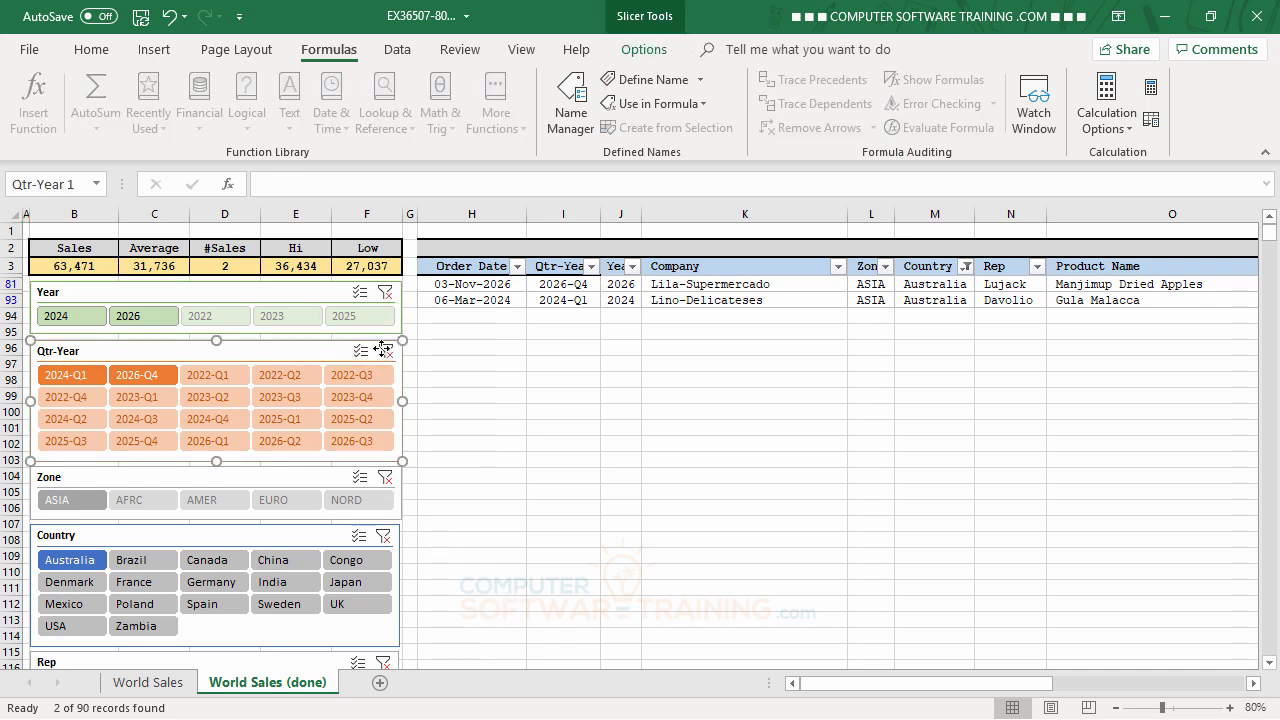
click(386, 537)
click(563, 366)
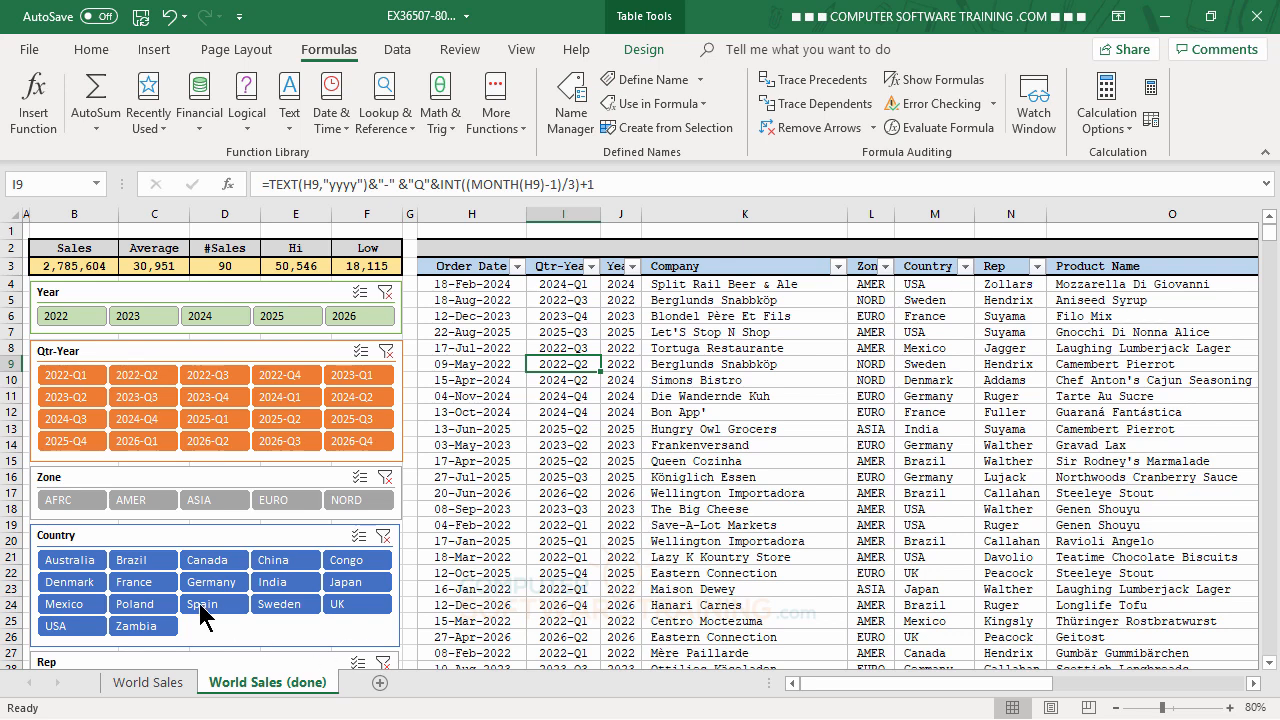
- Filter the sales table to AFRC with the Zone slicer and check the Country, Rep and Category slicers
click(70, 494)
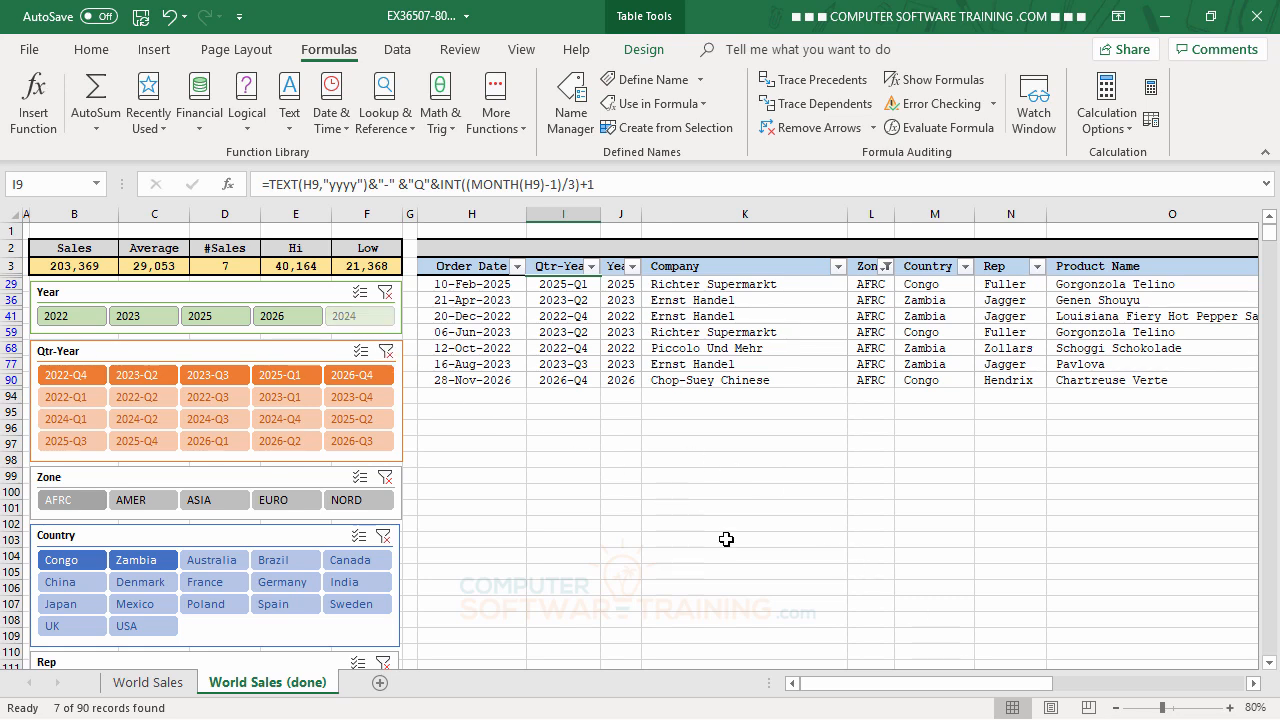
scroll(748, 509, down, 2)
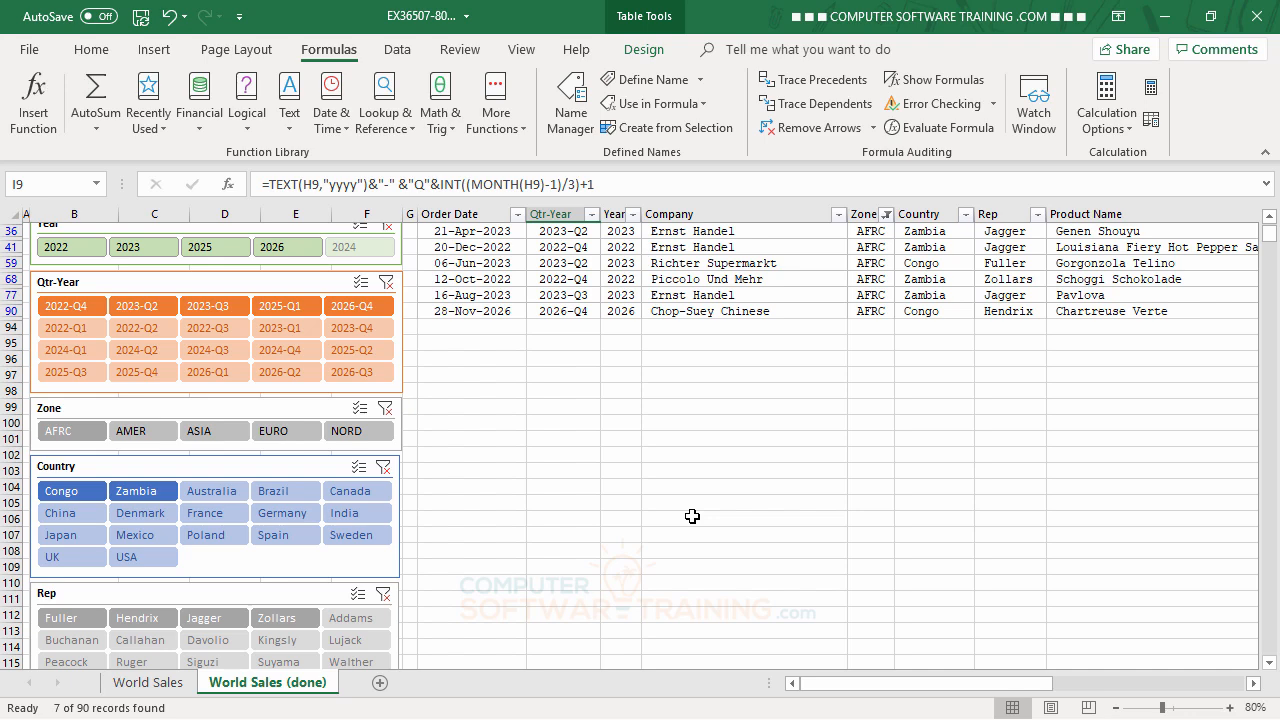
scroll(692, 516, down, 1)
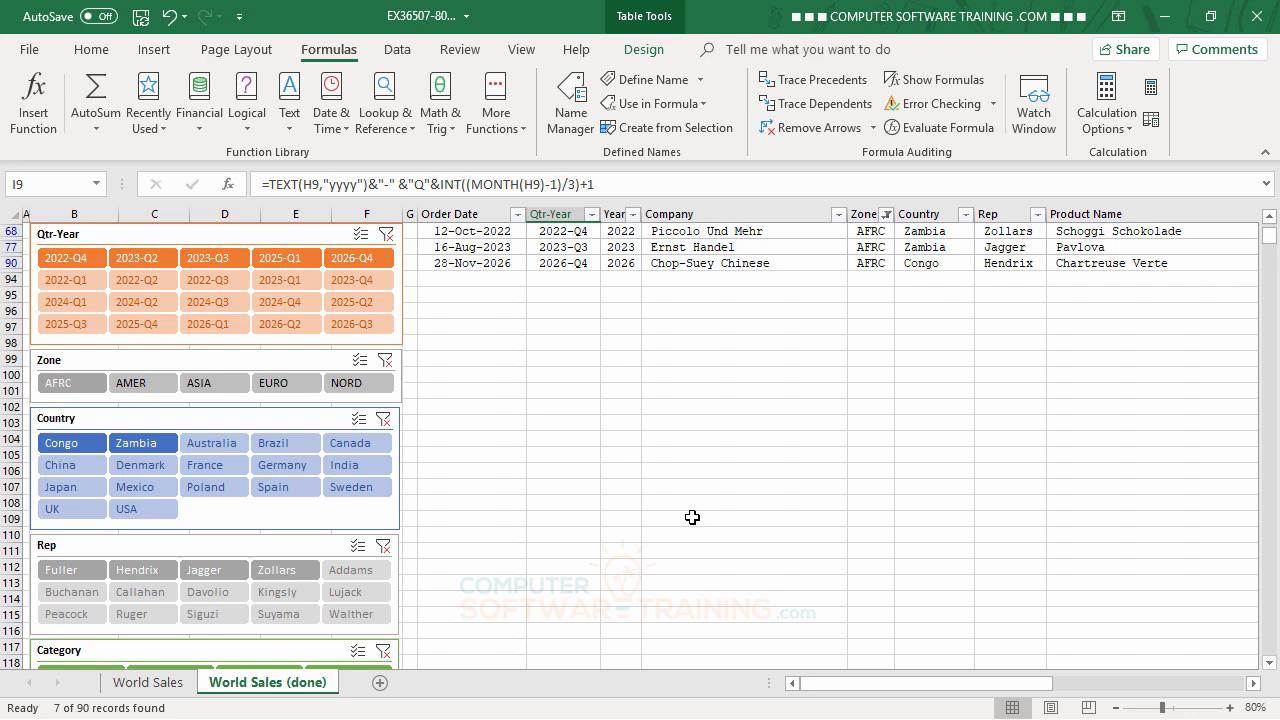
scroll(692, 517, down, 2)
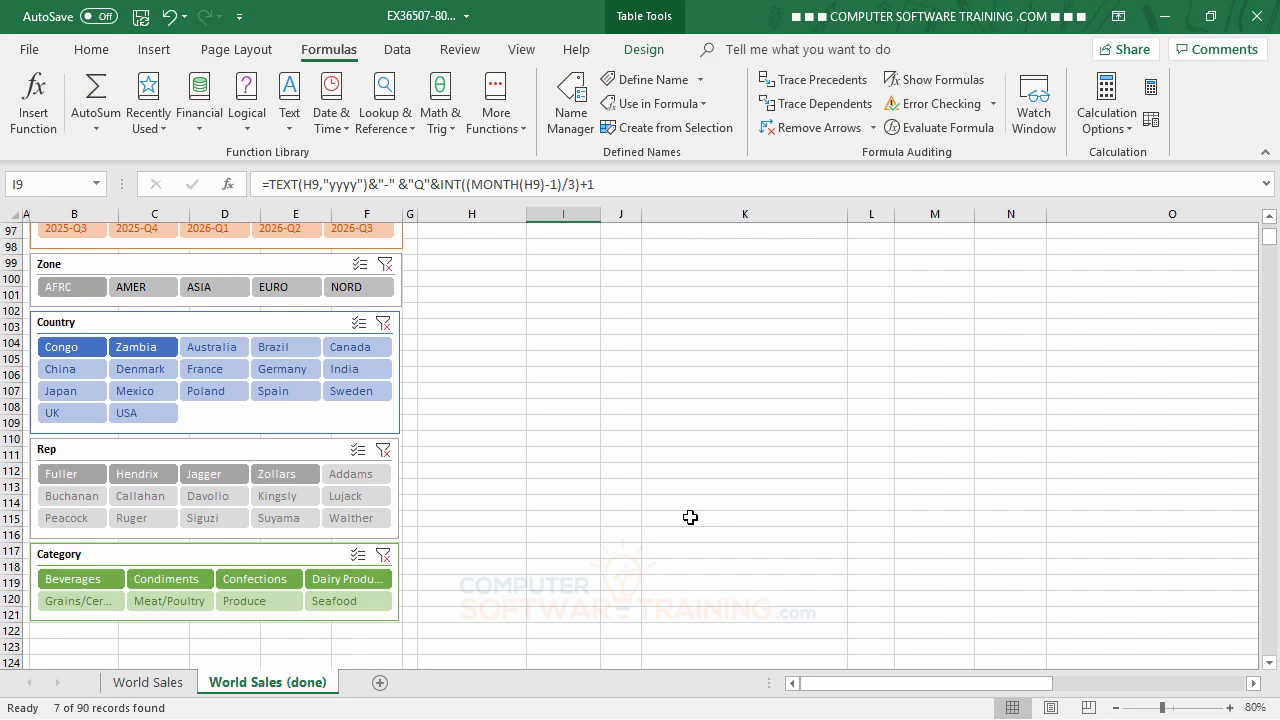
scroll(690, 517, up, 3)
scroll(690, 518, down, 3)
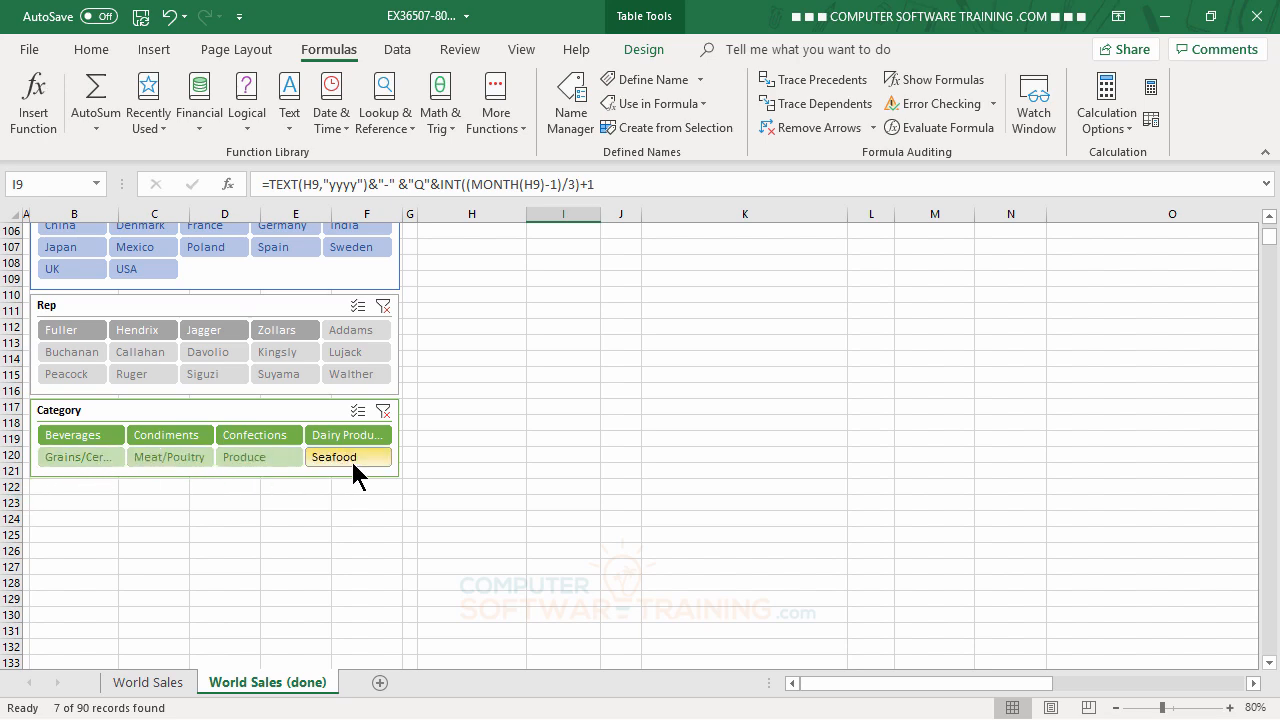
scroll(851, 549, up, 3)
scroll(853, 550, up, 3)
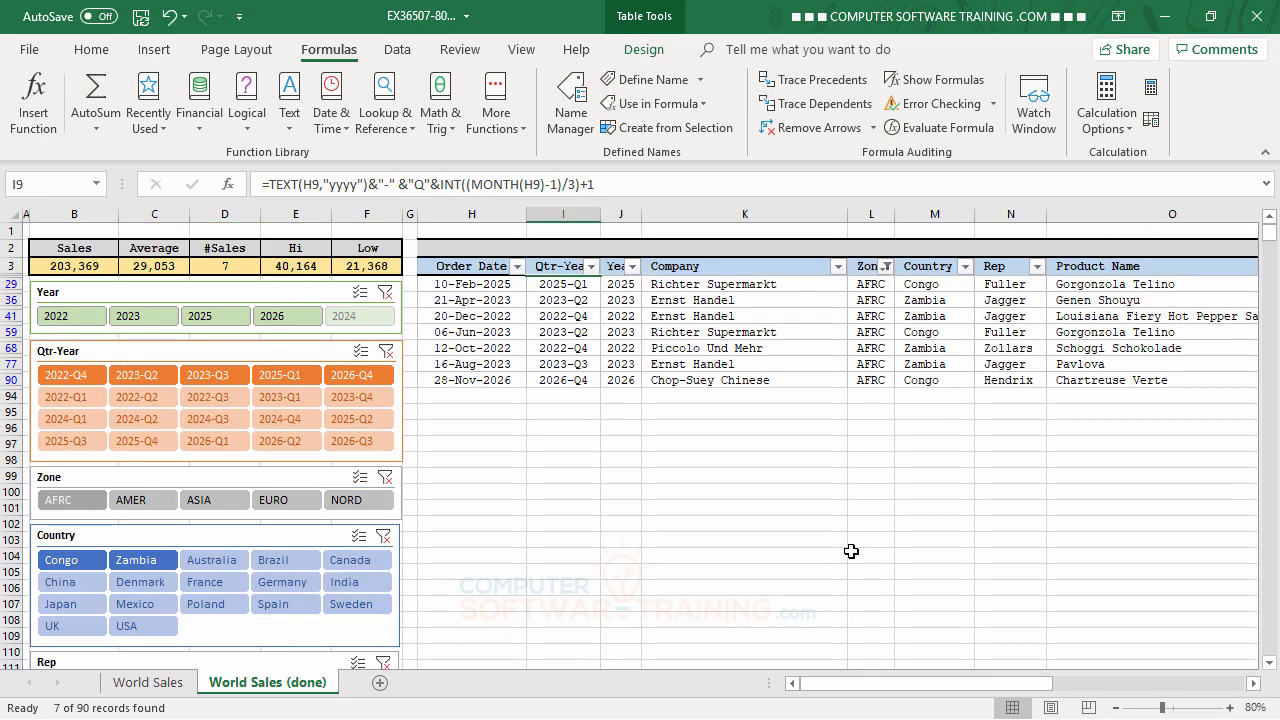